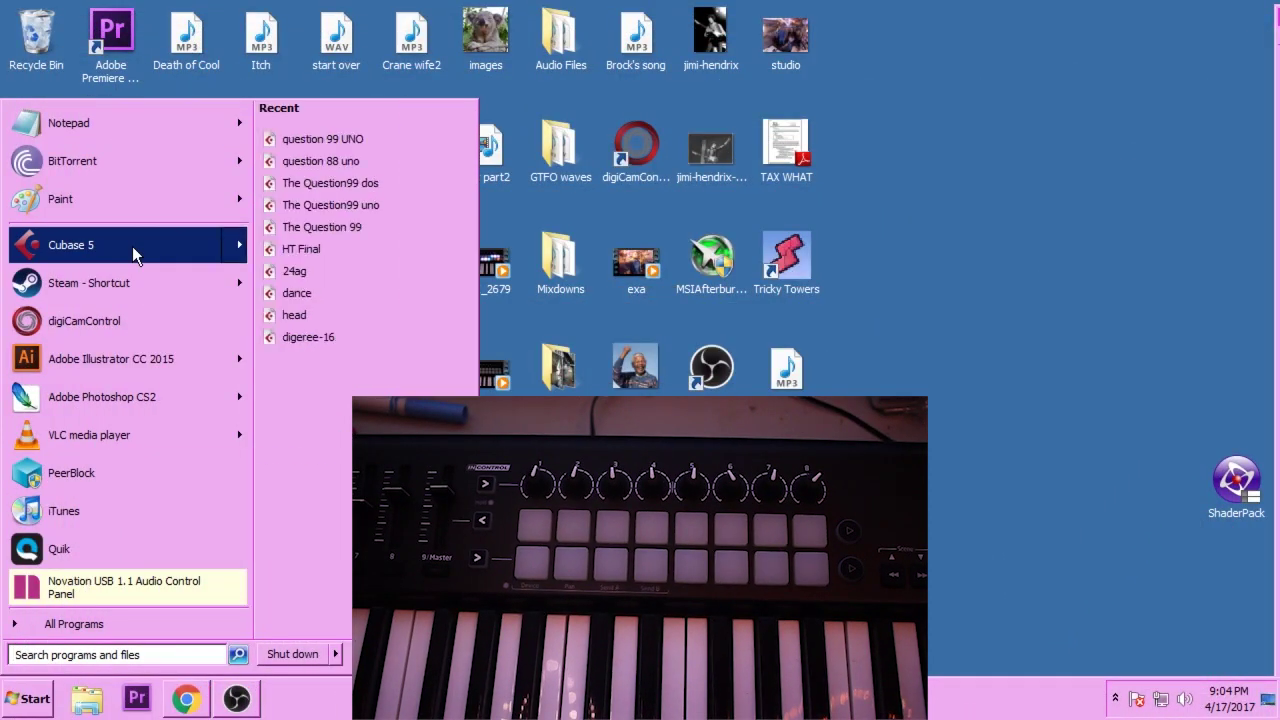
# - Launch Cubase 5 and create a maximized new project from the C5 - 16 MIDI Tracks Sequencer template
pyautogui.click(132, 246)
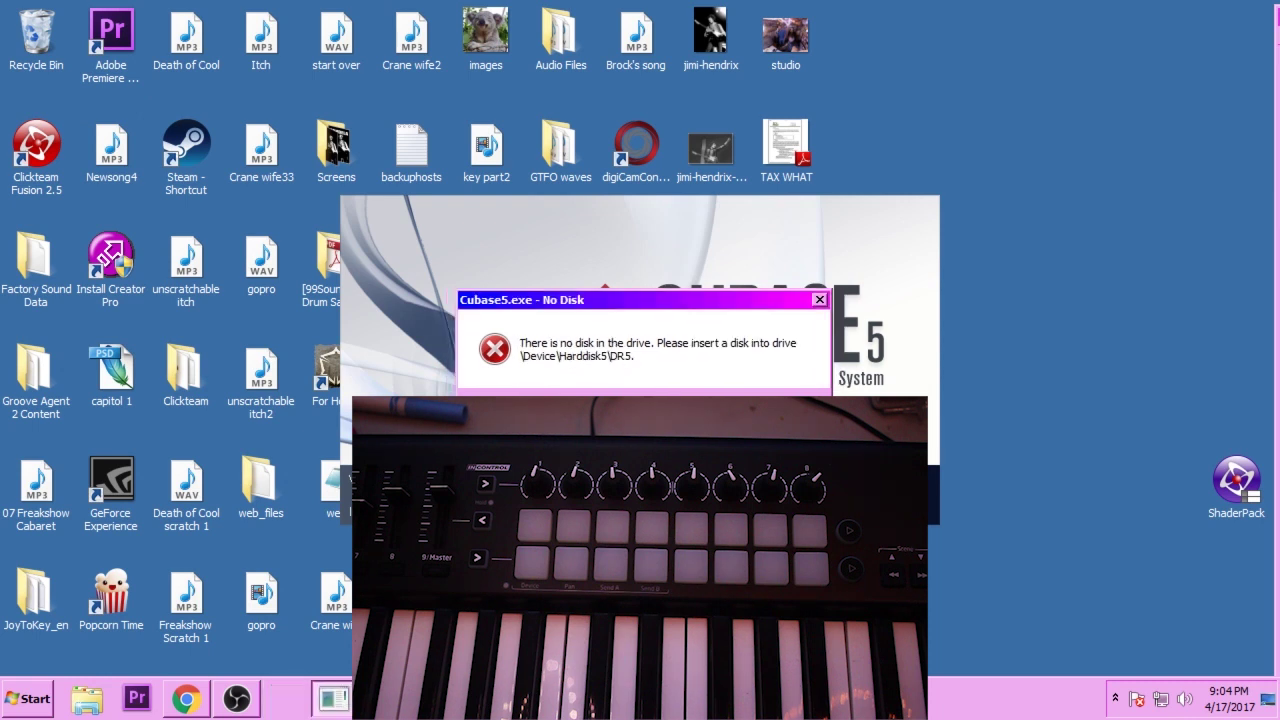
pyautogui.click(803, 392)
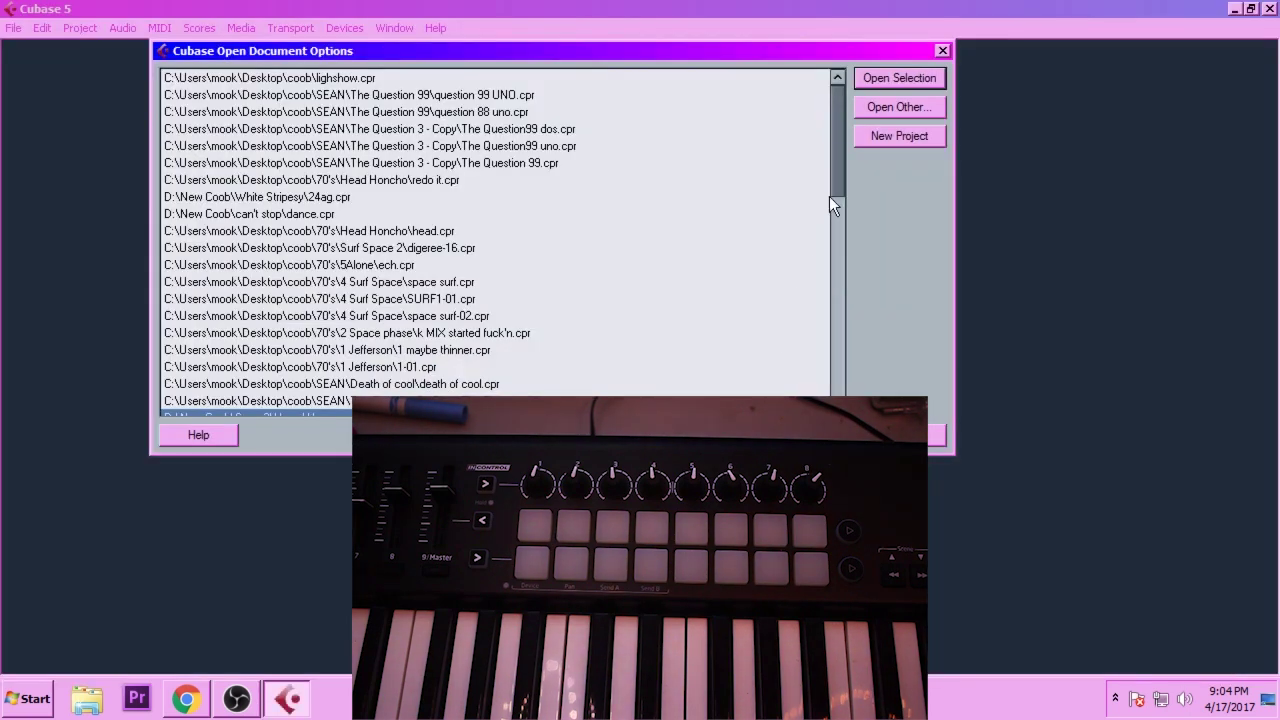
pyautogui.click(884, 135)
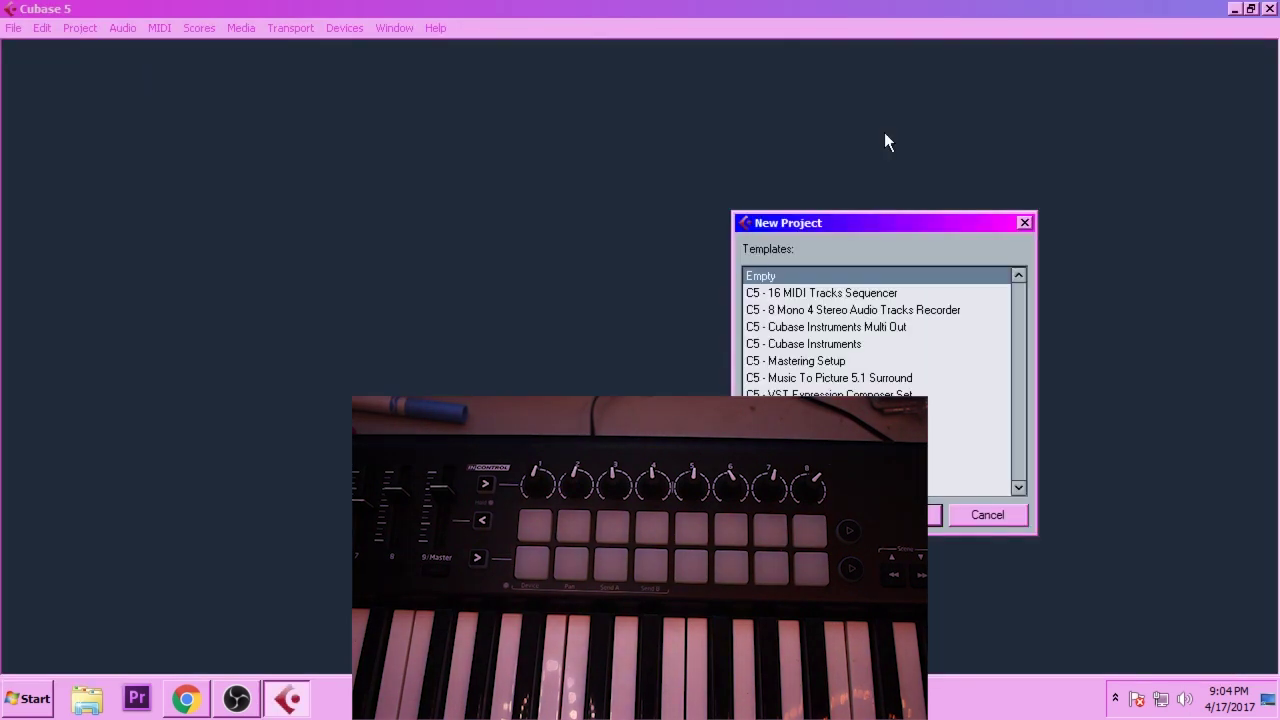
pyautogui.click(842, 293)
pyautogui.click(895, 514)
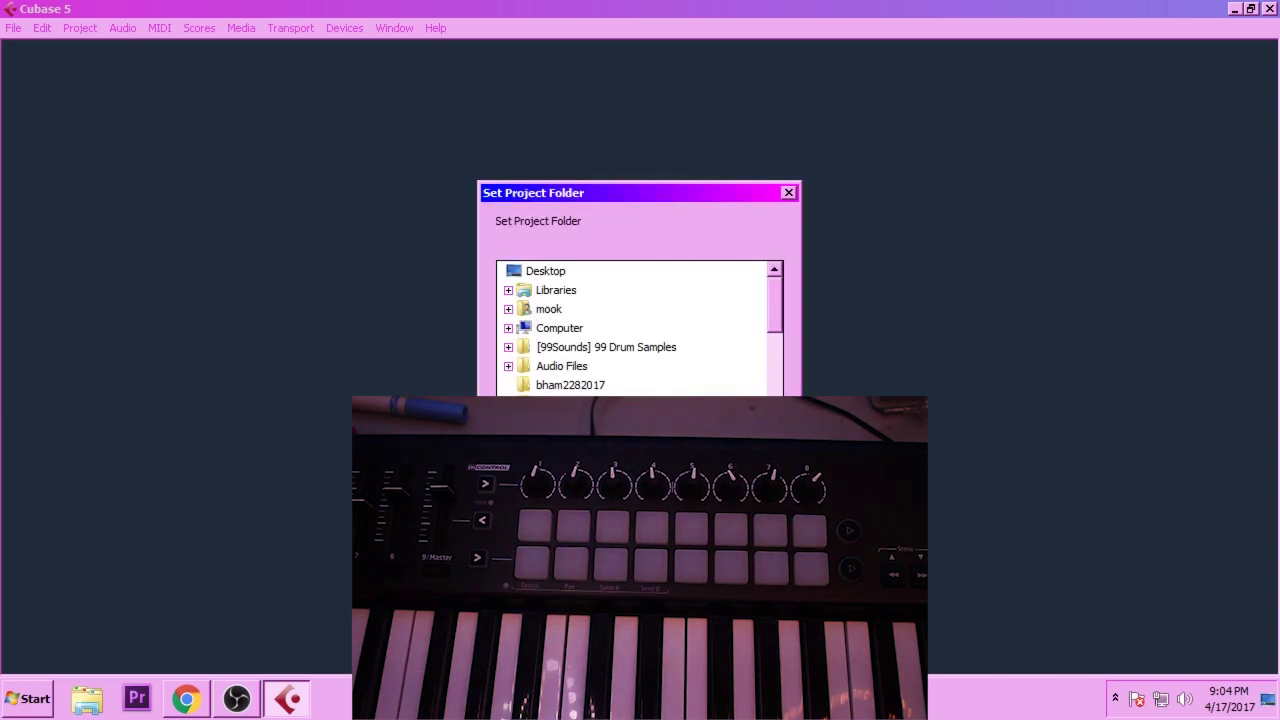
pyautogui.press('Return')
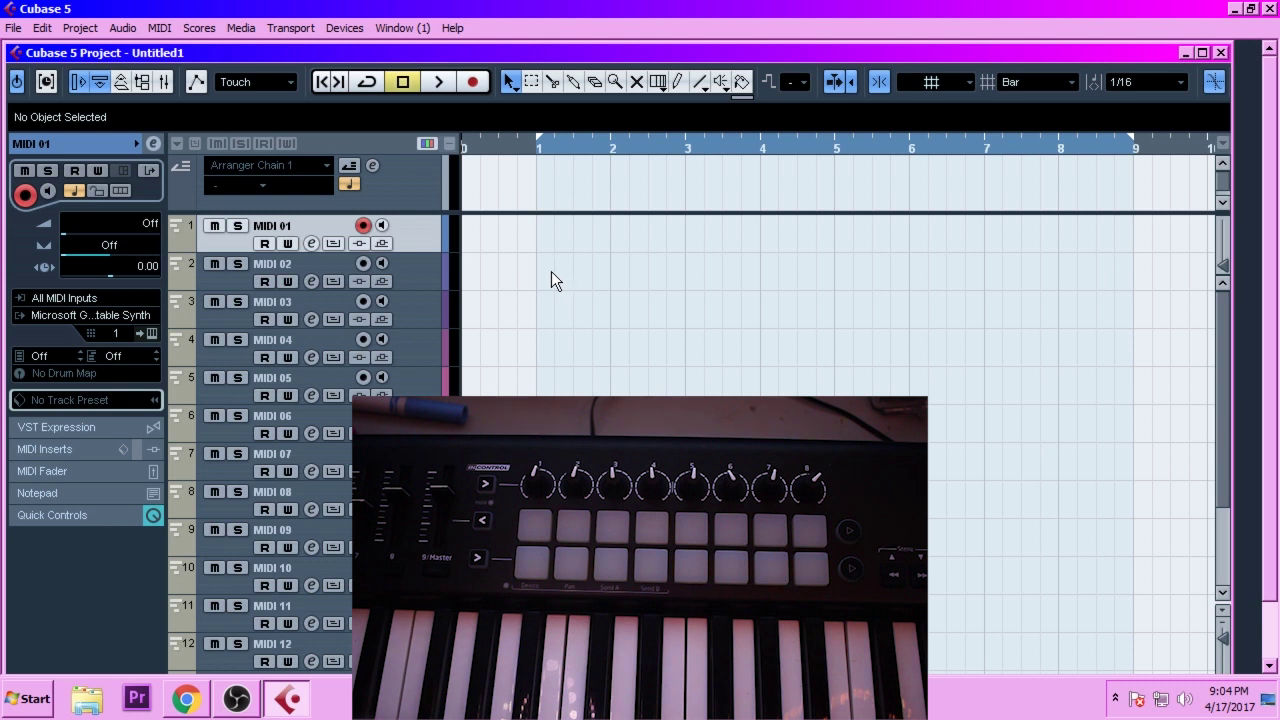
pyautogui.doubleClick(320, 48)
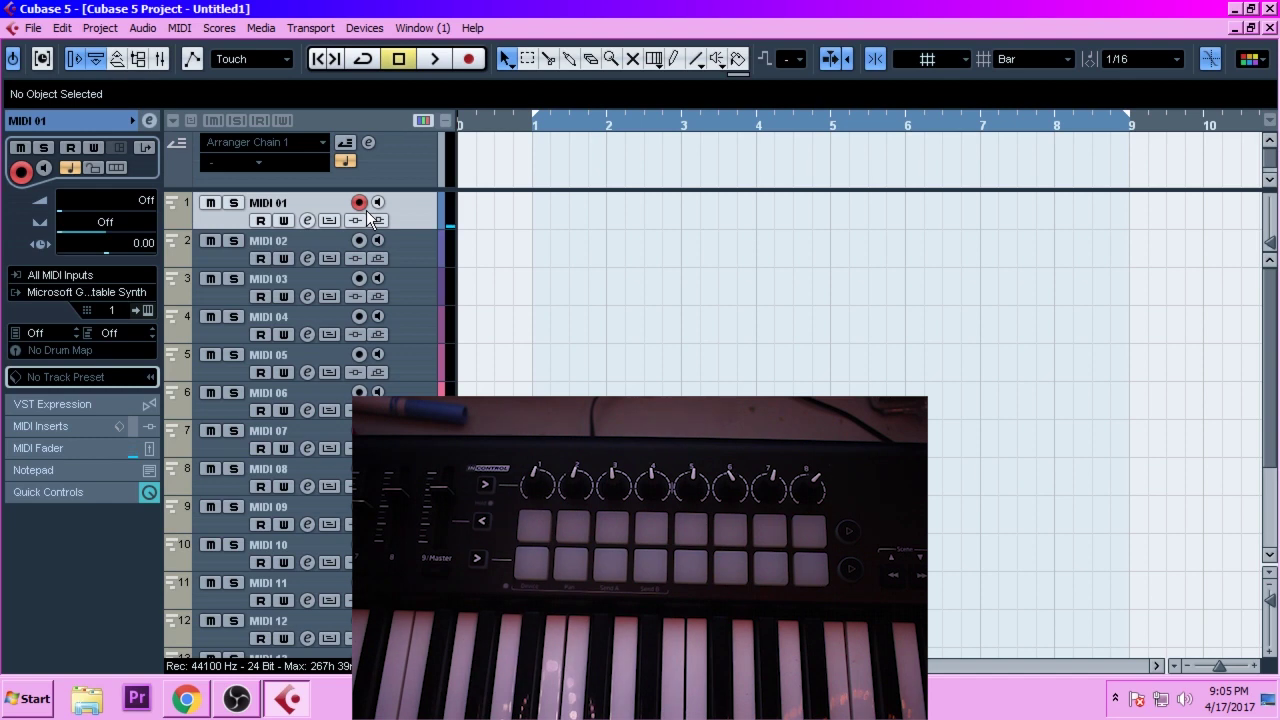
# - Add a Mackie HUI remote device in Device Setup
pyautogui.click(362, 28)
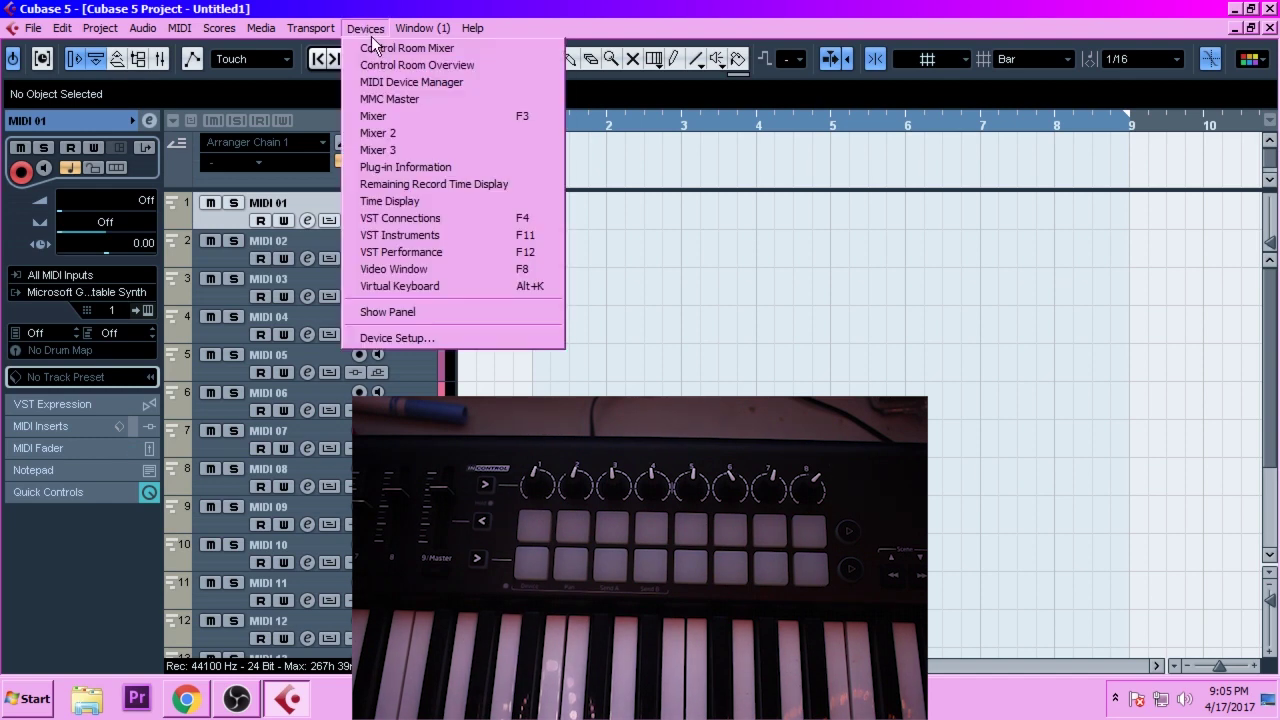
pyautogui.click(431, 338)
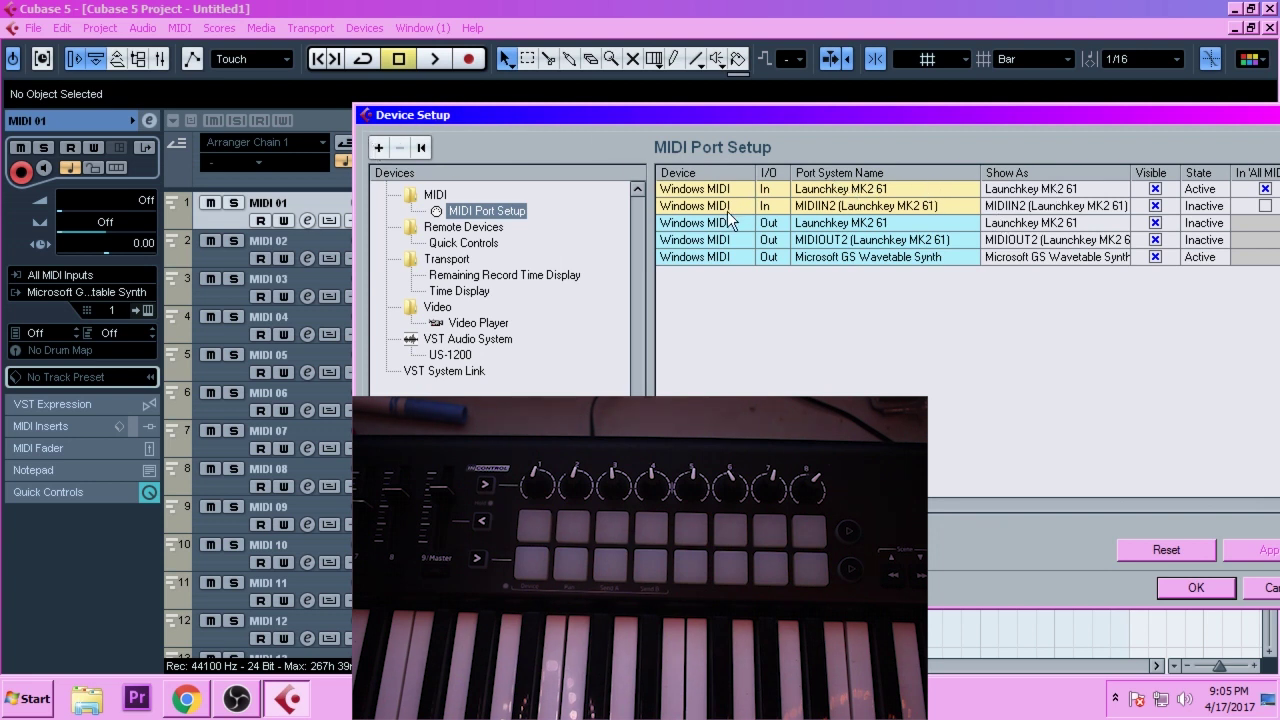
pyautogui.click(378, 150)
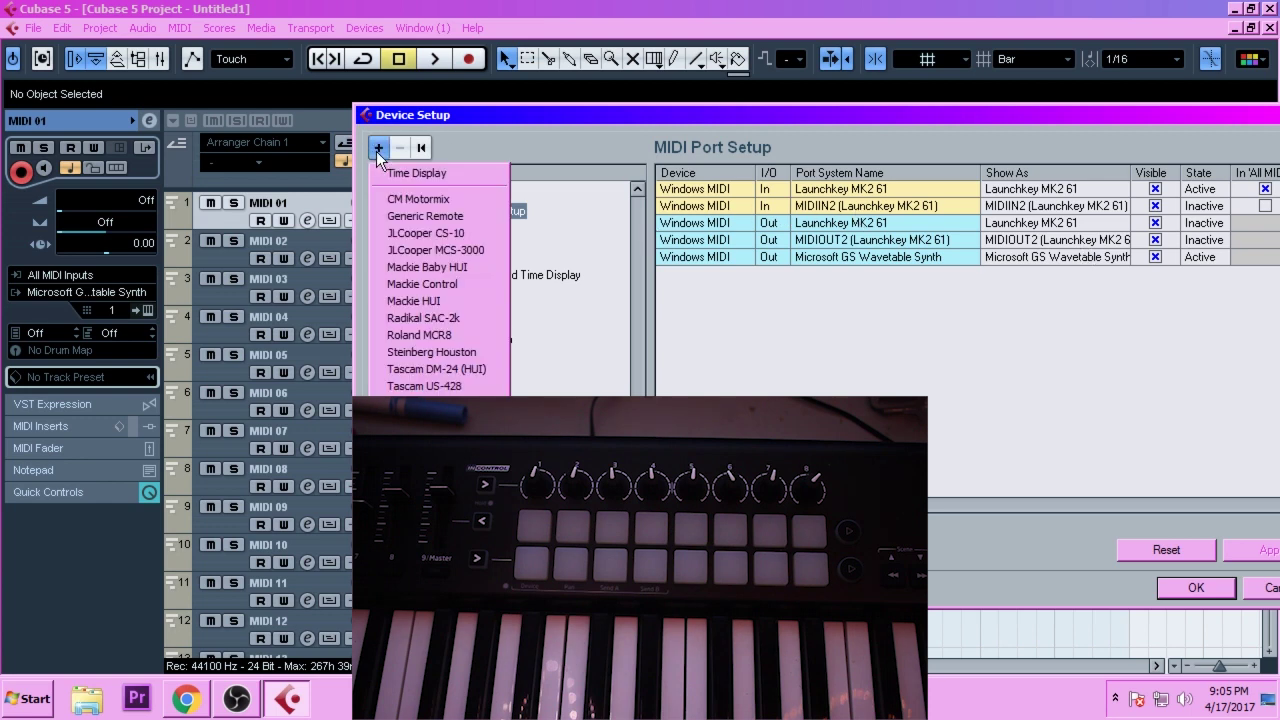
pyautogui.click(441, 300)
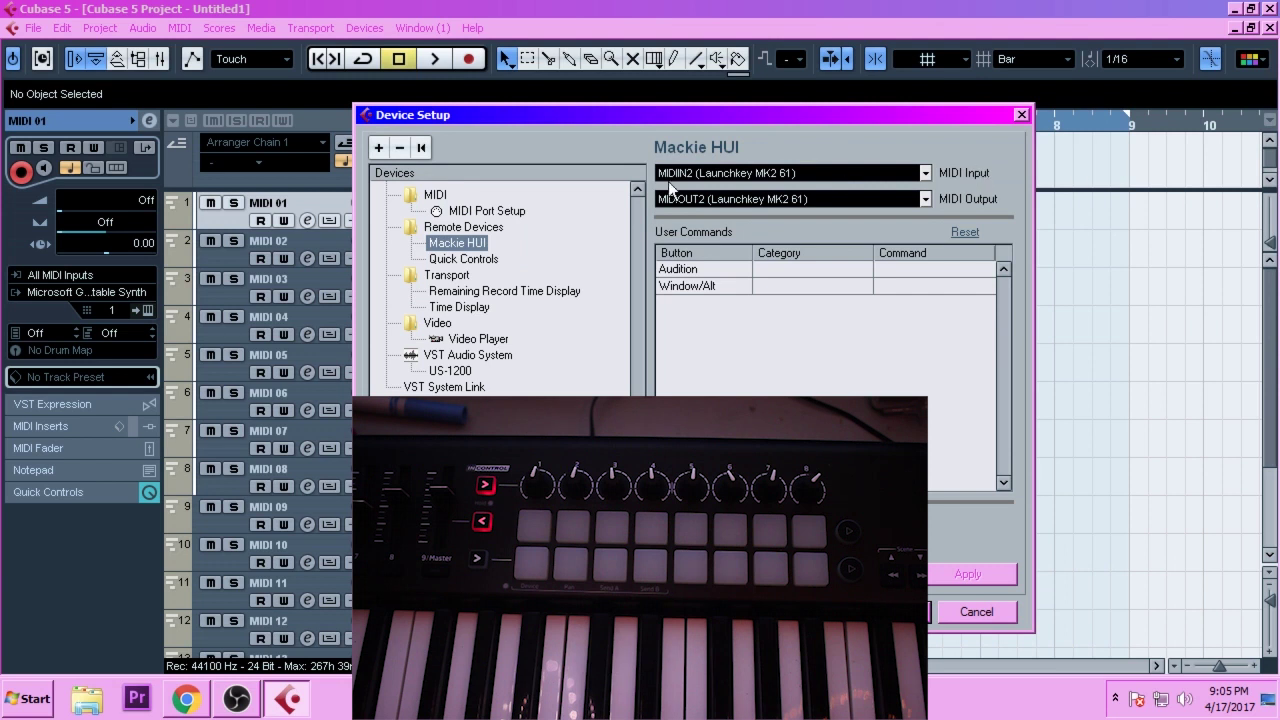
# - Set the Mackie HUI to input MIDIIN2 and output MIDIOUT2 (Launchkey MK2 61) and apply
pyautogui.click(680, 176)
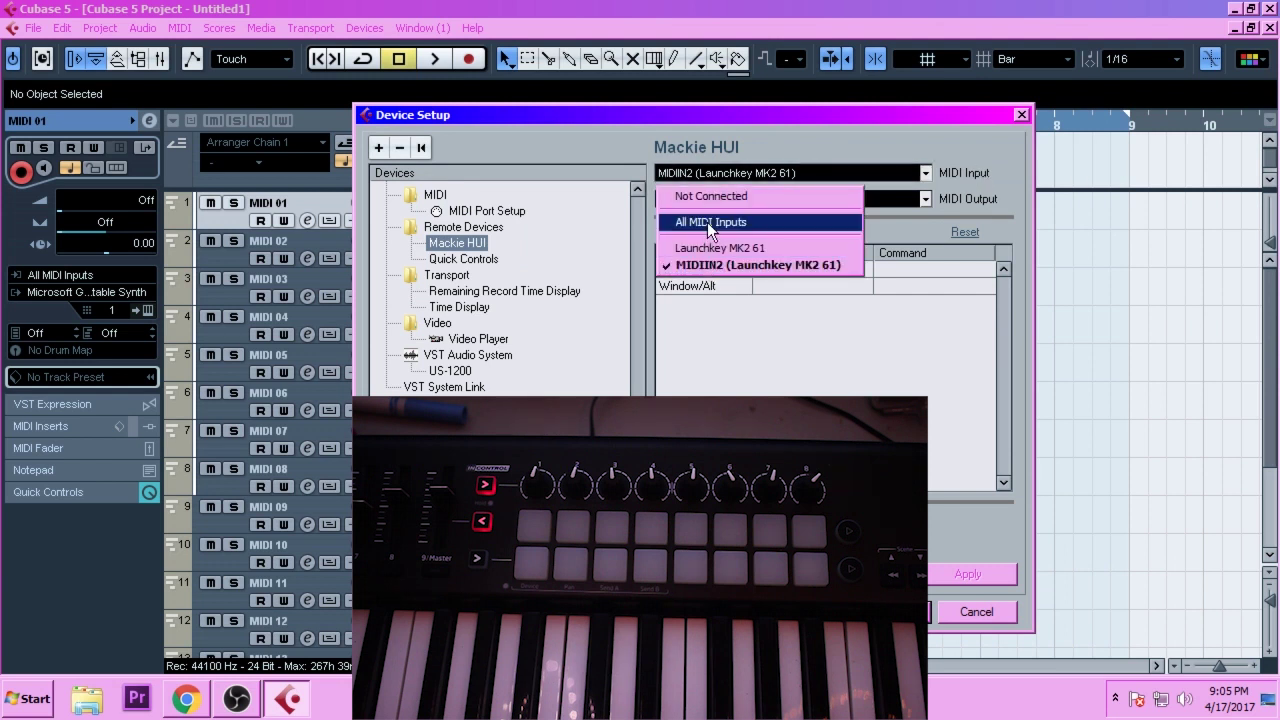
pyautogui.click(707, 222)
pyautogui.click(712, 198)
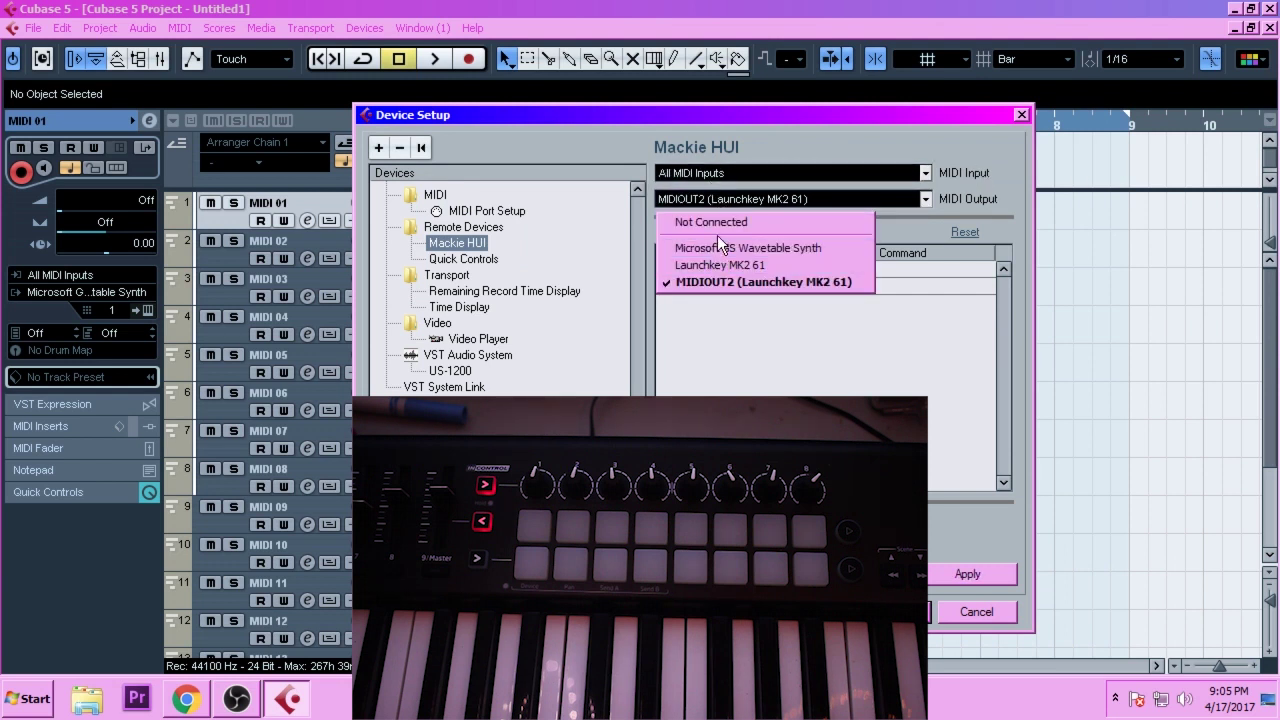
pyautogui.click(776, 194)
pyautogui.click(776, 194)
pyautogui.click(716, 282)
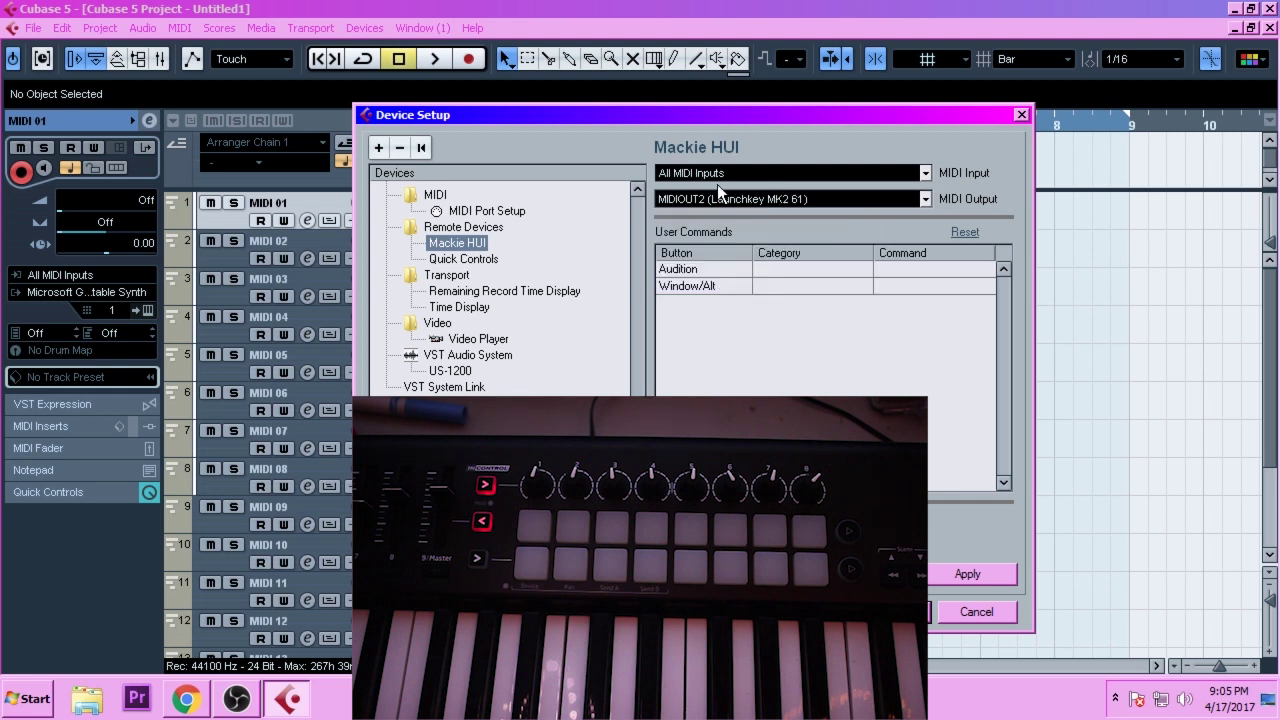
pyautogui.click(717, 178)
pyautogui.click(724, 259)
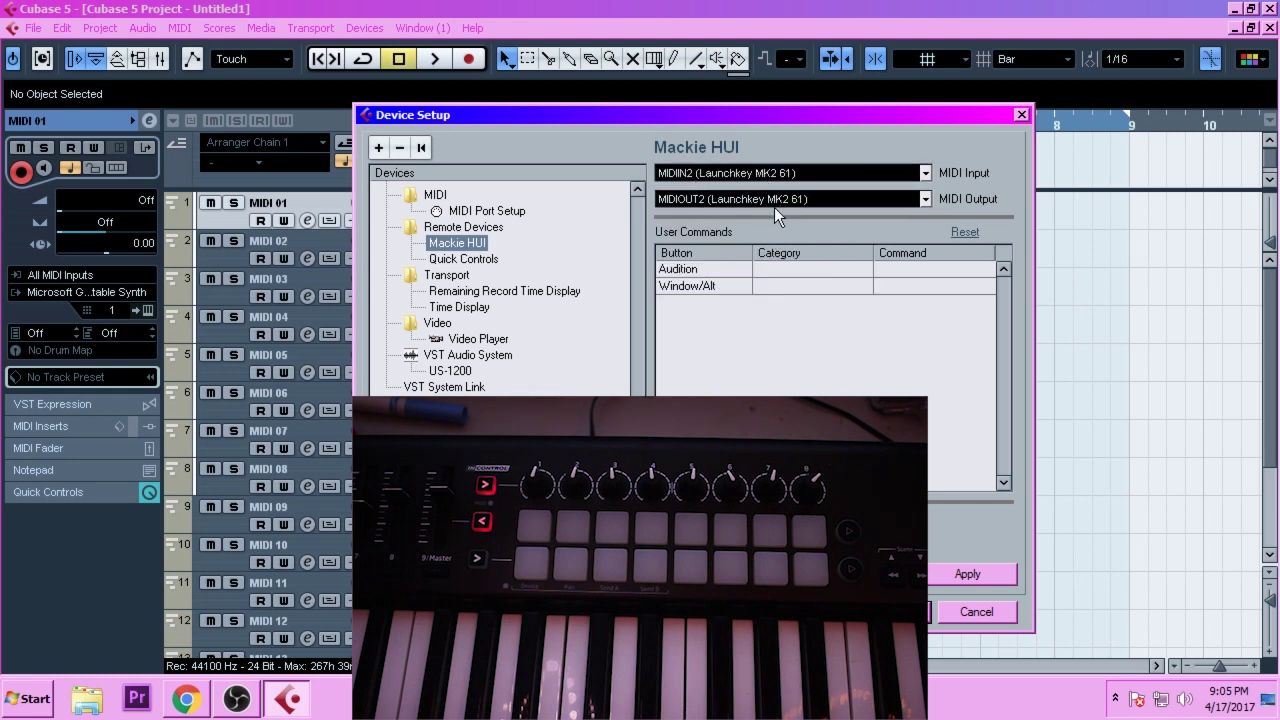
pyautogui.click(957, 576)
pyautogui.click(487, 211)
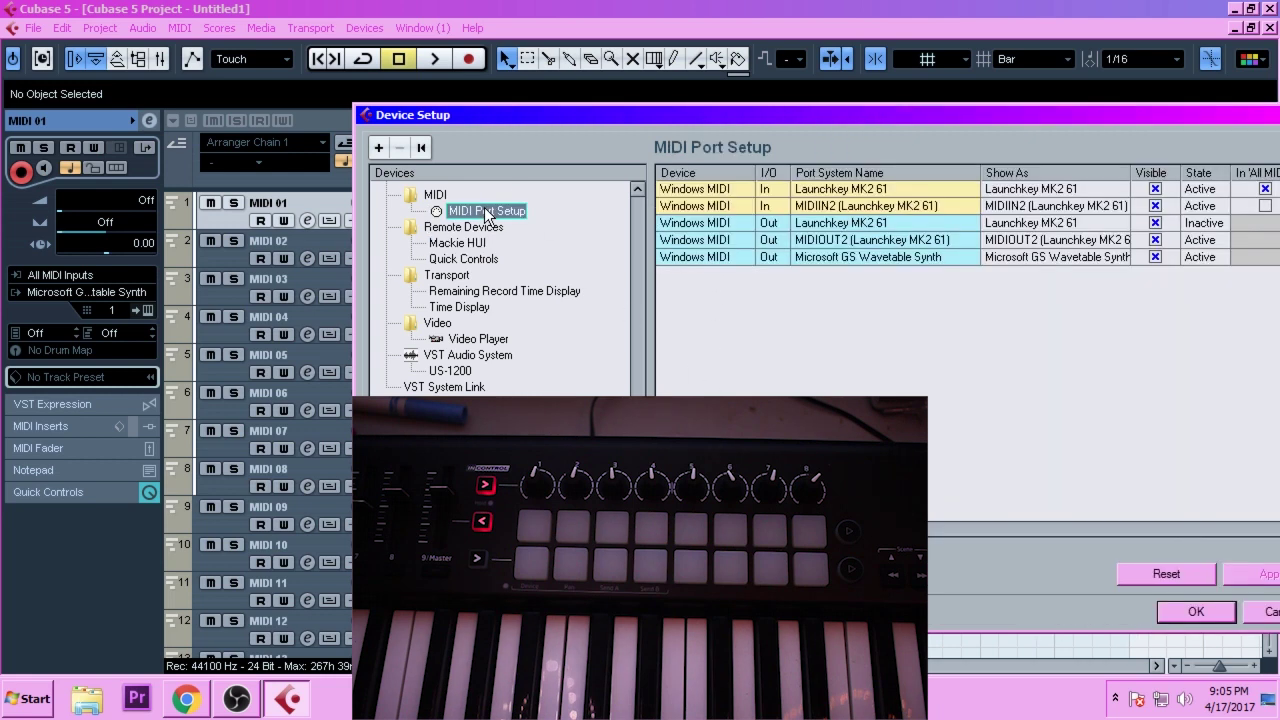
# - Untick MIDIIN2 (Launchkey MK2 61) from All MIDI Inputs and close Device Setup with OK
pyautogui.click(826, 212)
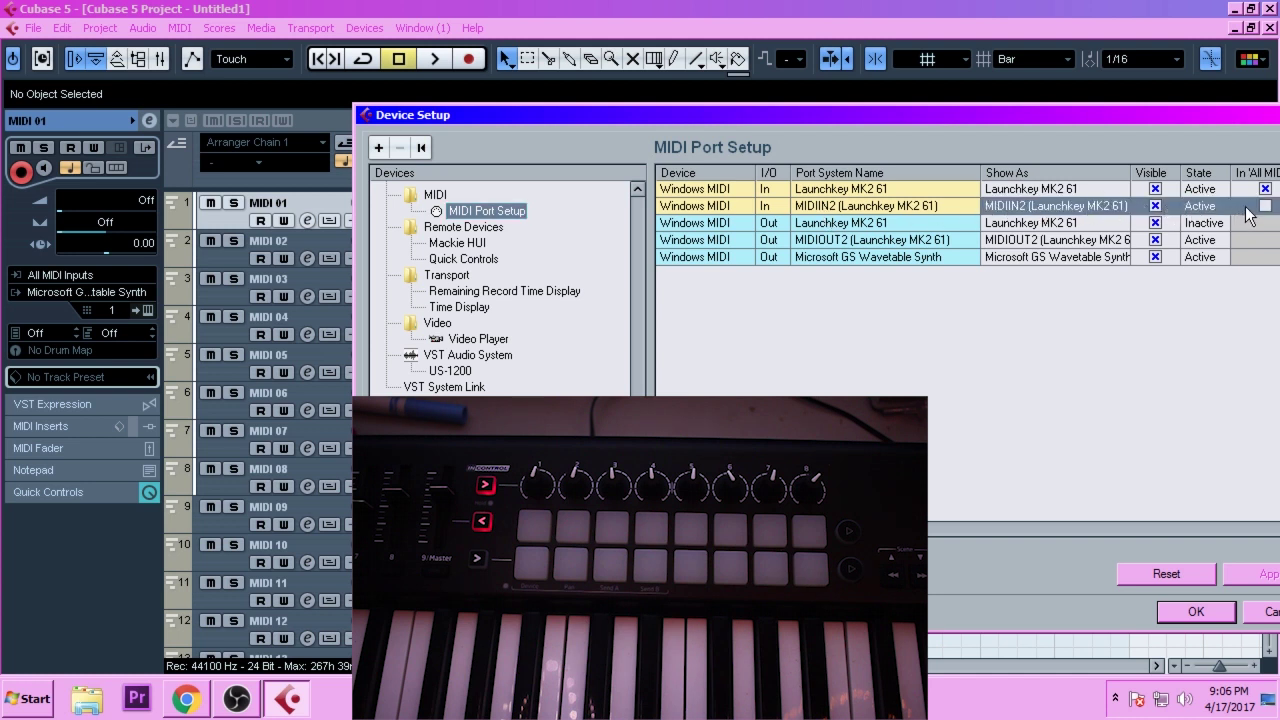
pyautogui.moveTo(1258, 122); pyautogui.dragTo(1181, 121)
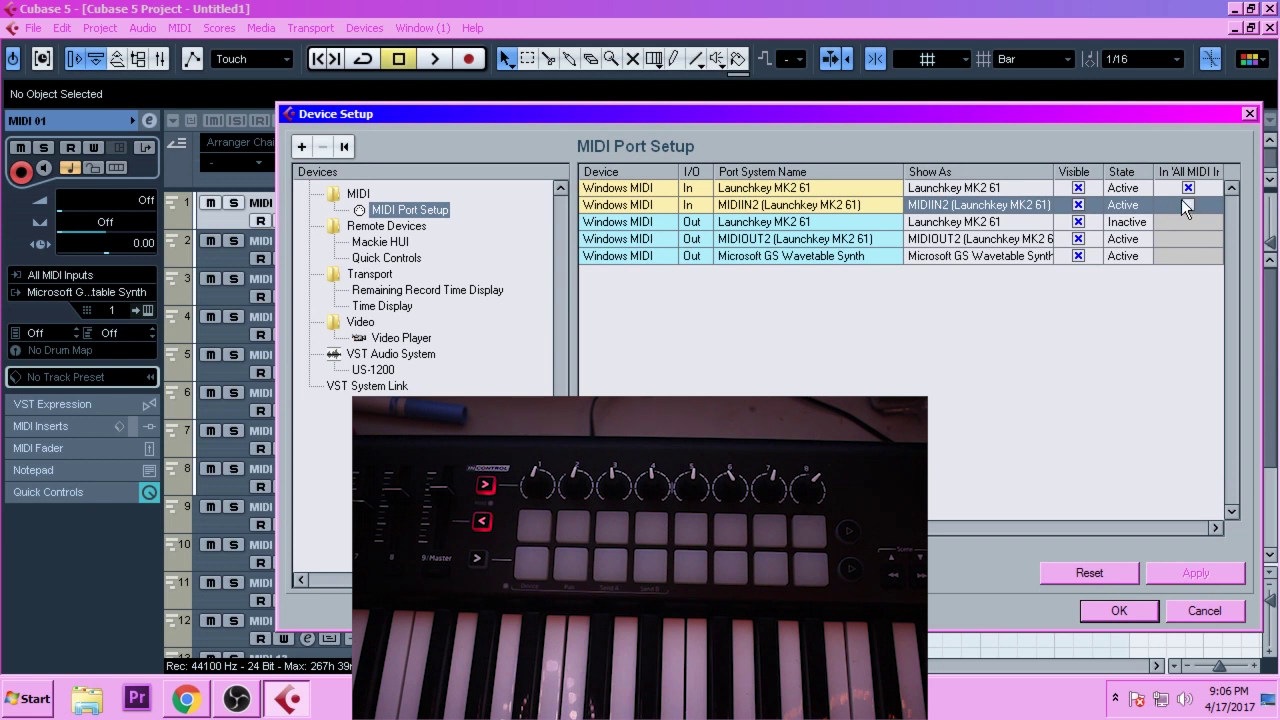
pyautogui.click(1187, 204)
pyautogui.click(1123, 610)
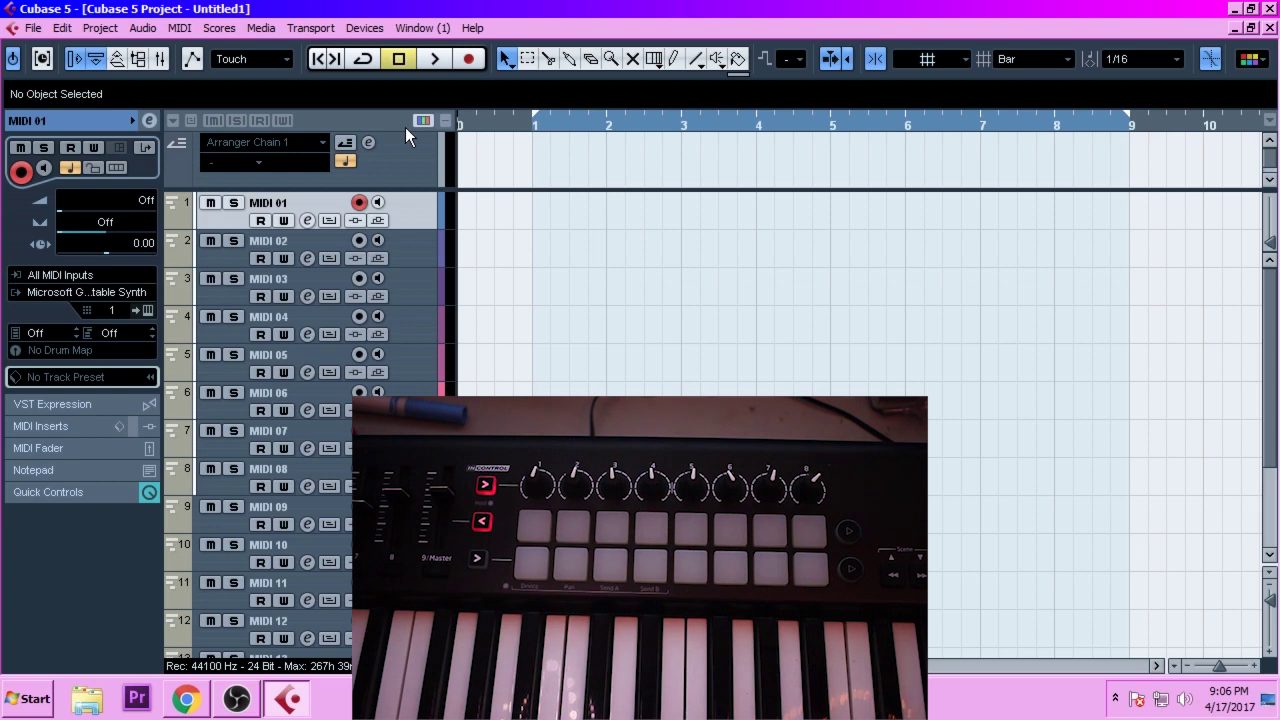
# - Open the Mixer, widened to show channels through MIDI 10, to test the Launchkey faders and knobs
pyautogui.click(311, 28)
pyautogui.moveTo(364, 28)
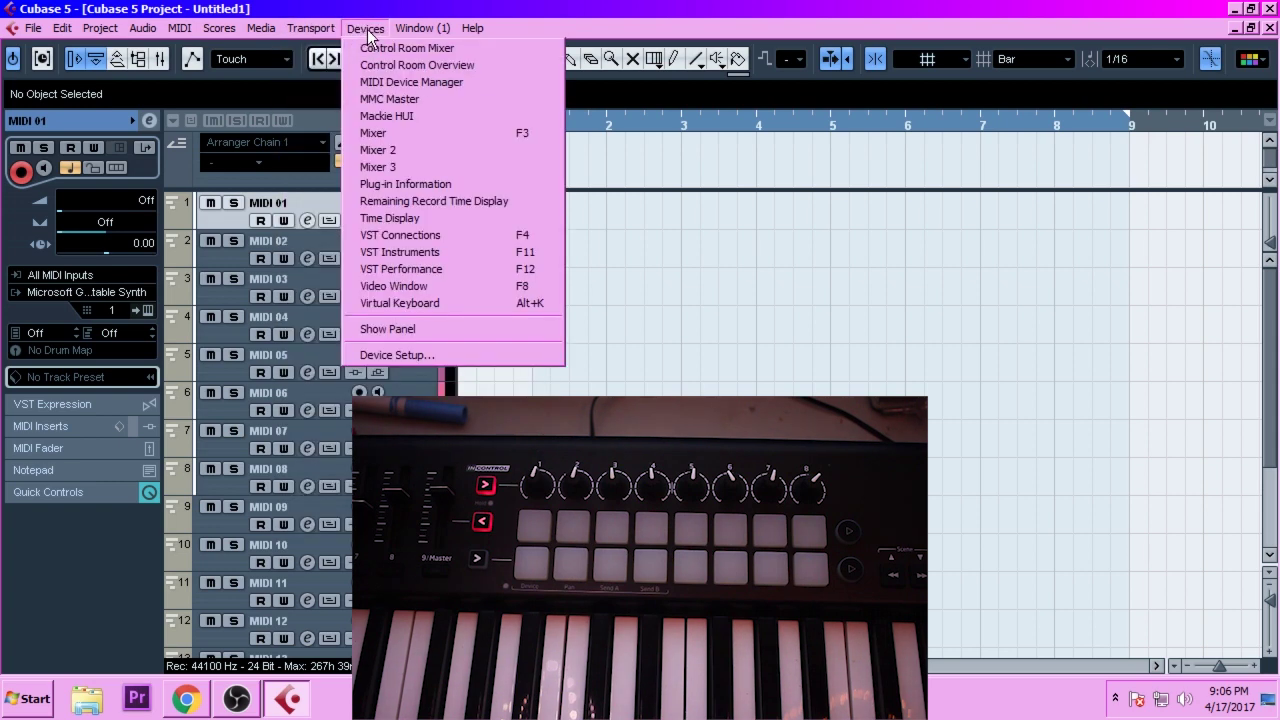
pyautogui.click(398, 138)
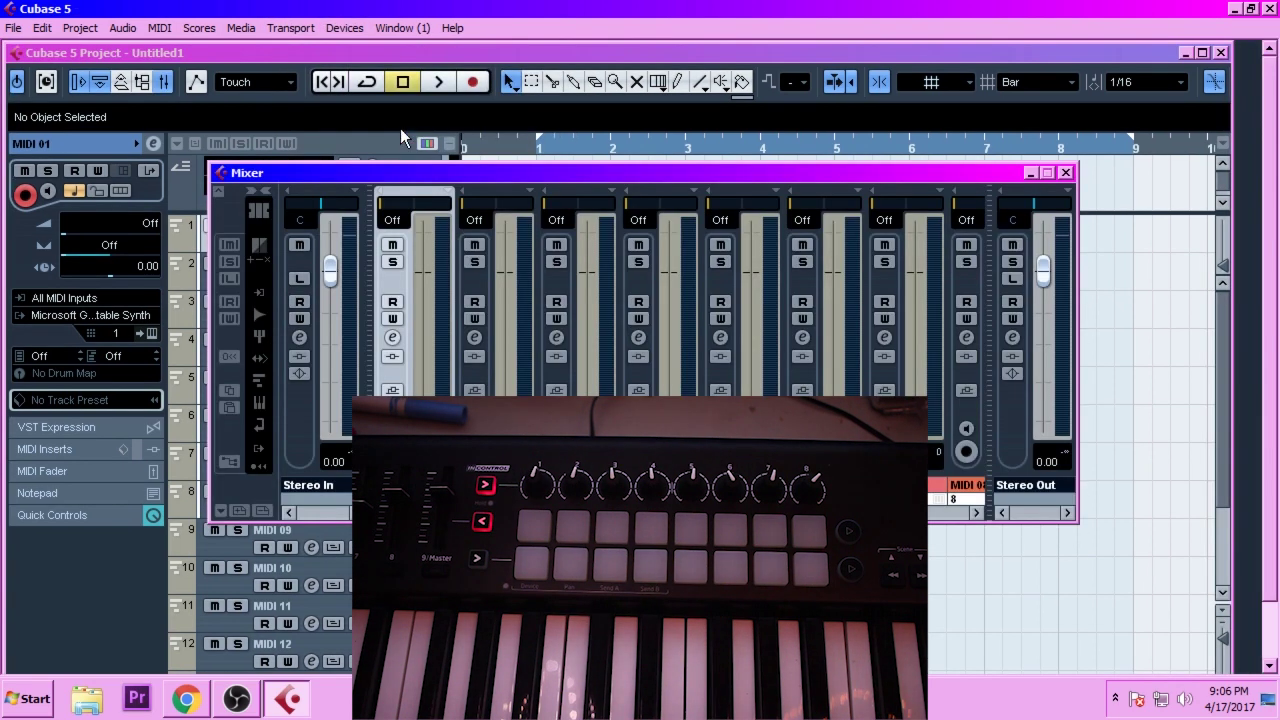
pyautogui.moveTo(467, 176); pyautogui.dragTo(434, 175)
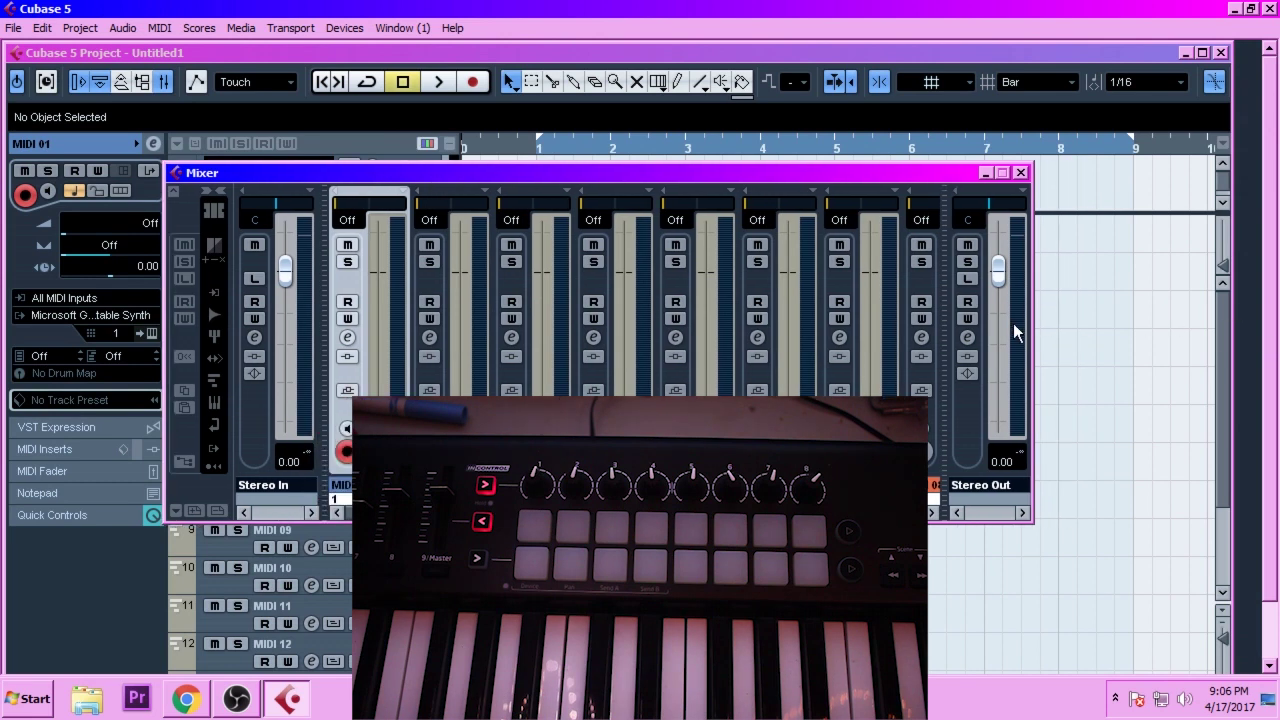
pyautogui.moveTo(1031, 326); pyautogui.dragTo(1231, 309)
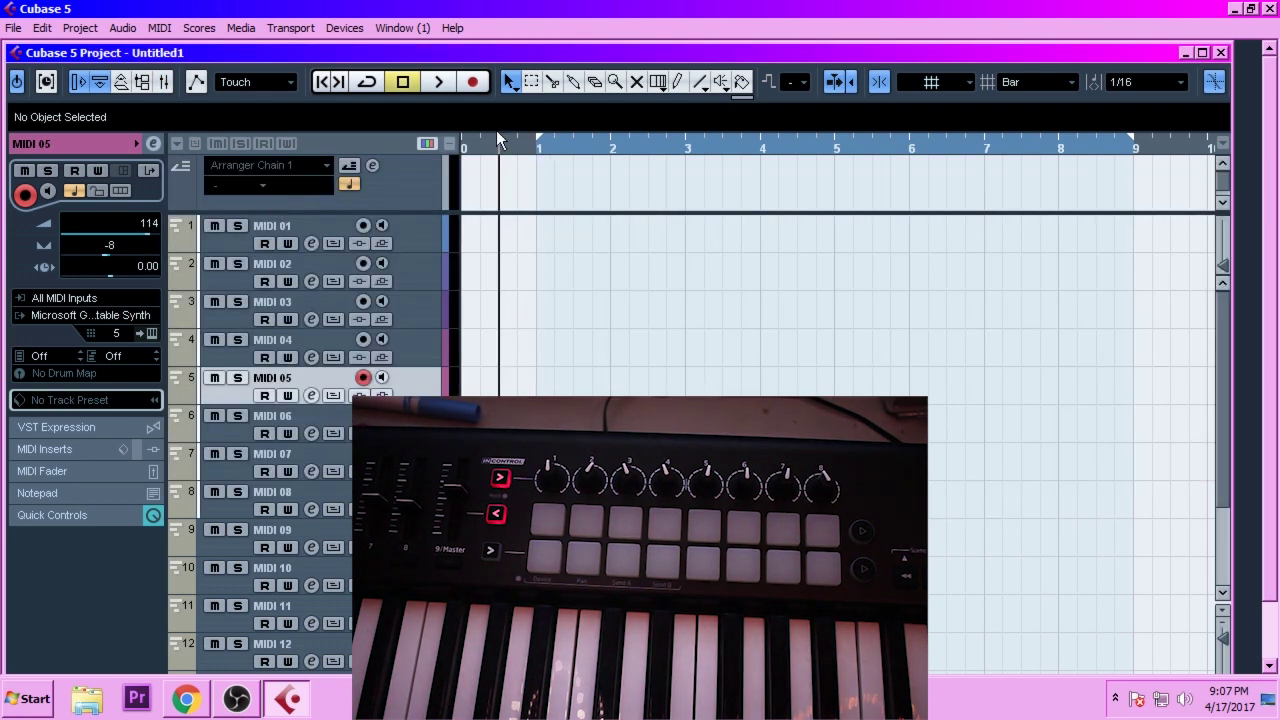
pyautogui.moveTo(511, 143); pyautogui.dragTo(452, 121)
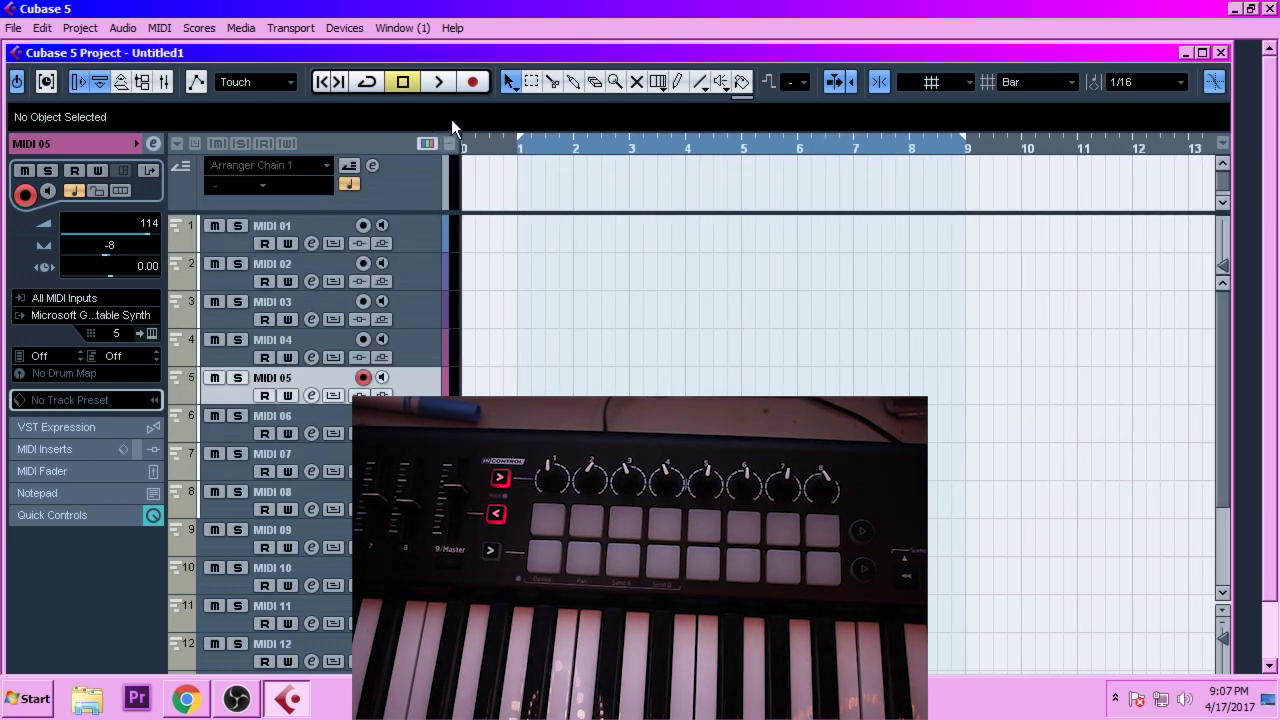
# - Route MIDI 01 from All MIDI Inputs to MIDIOUT2 (Launchkey MK2 61) on MIDI channel 3
pyautogui.click(238, 242)
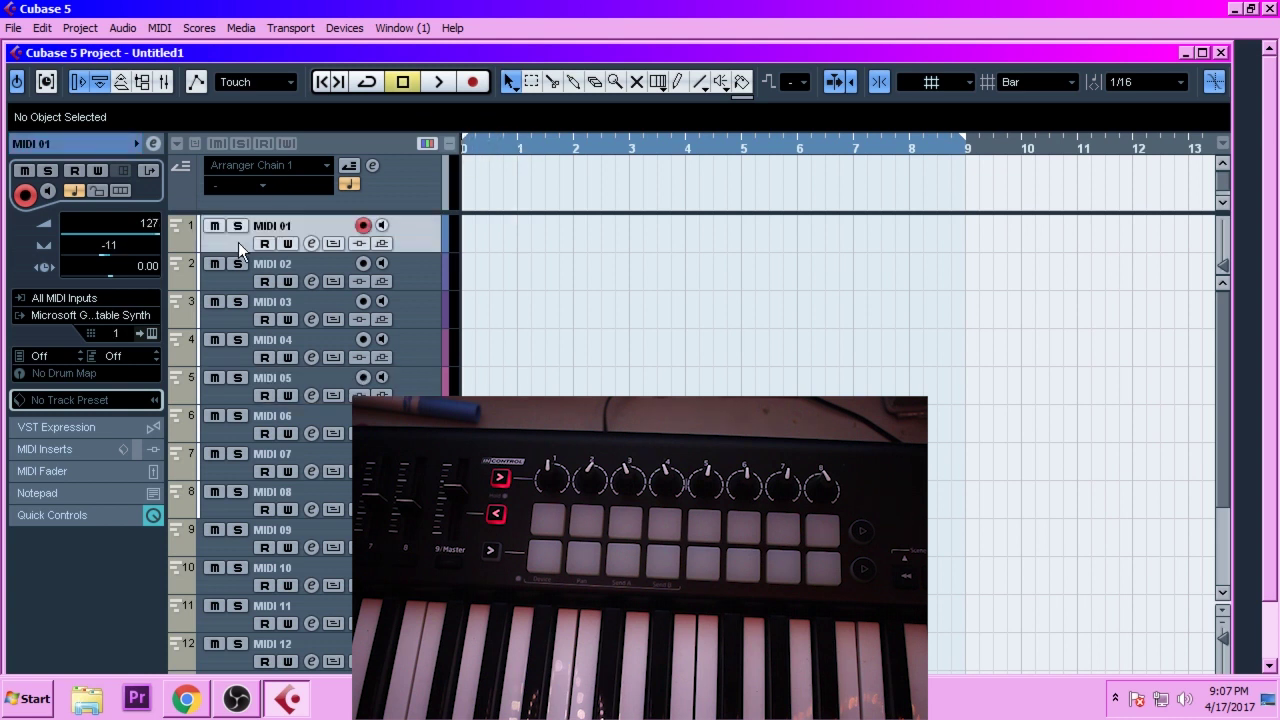
pyautogui.click(119, 298)
pyautogui.click(120, 300)
pyautogui.click(120, 315)
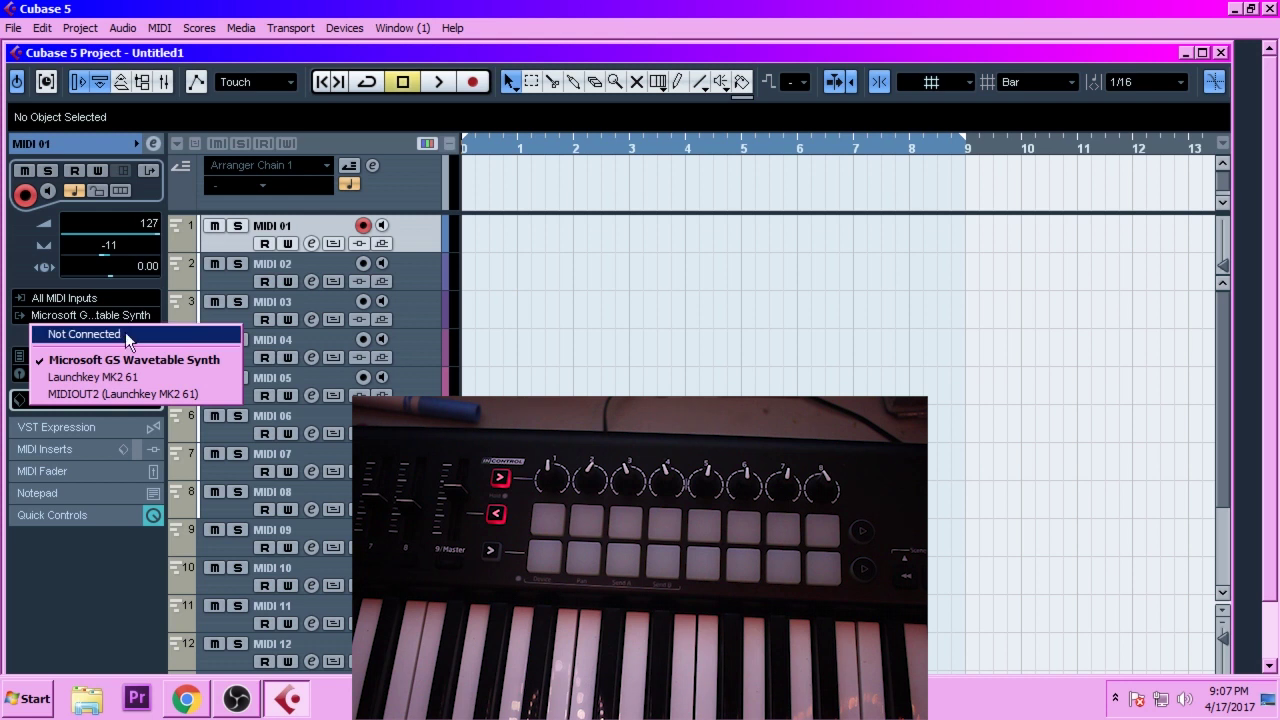
pyautogui.click(126, 394)
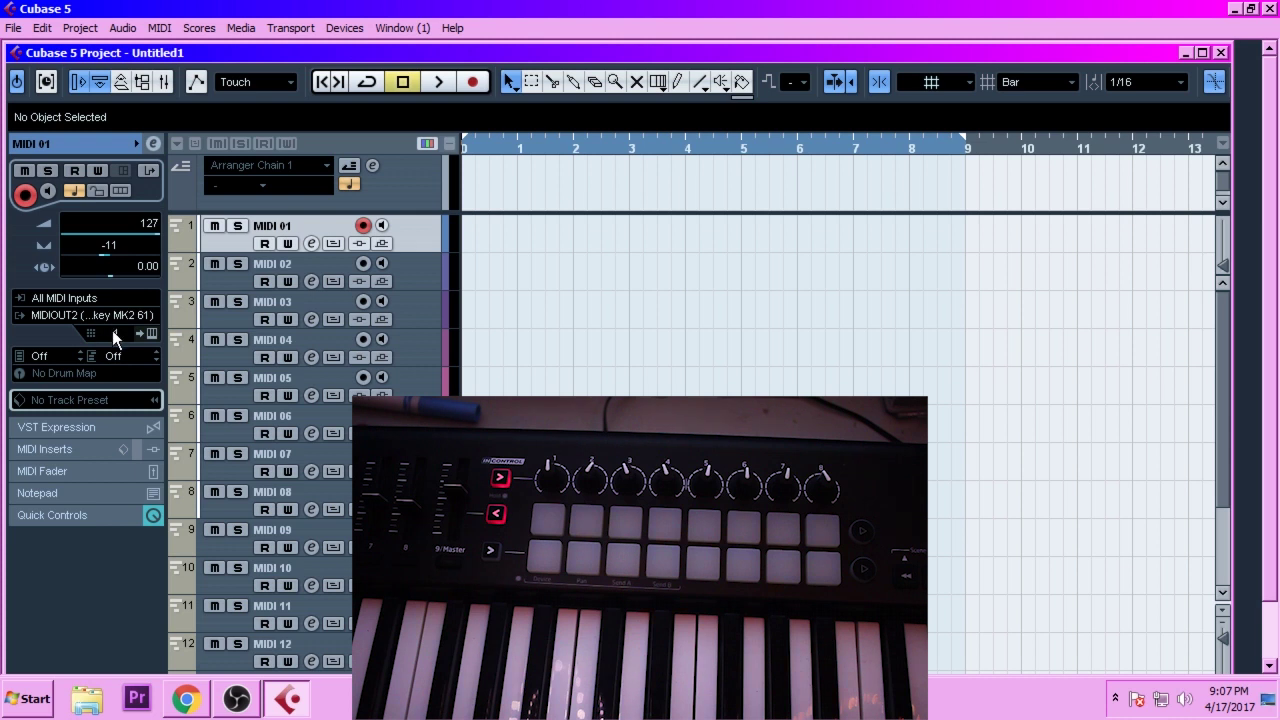
pyautogui.click(87, 297)
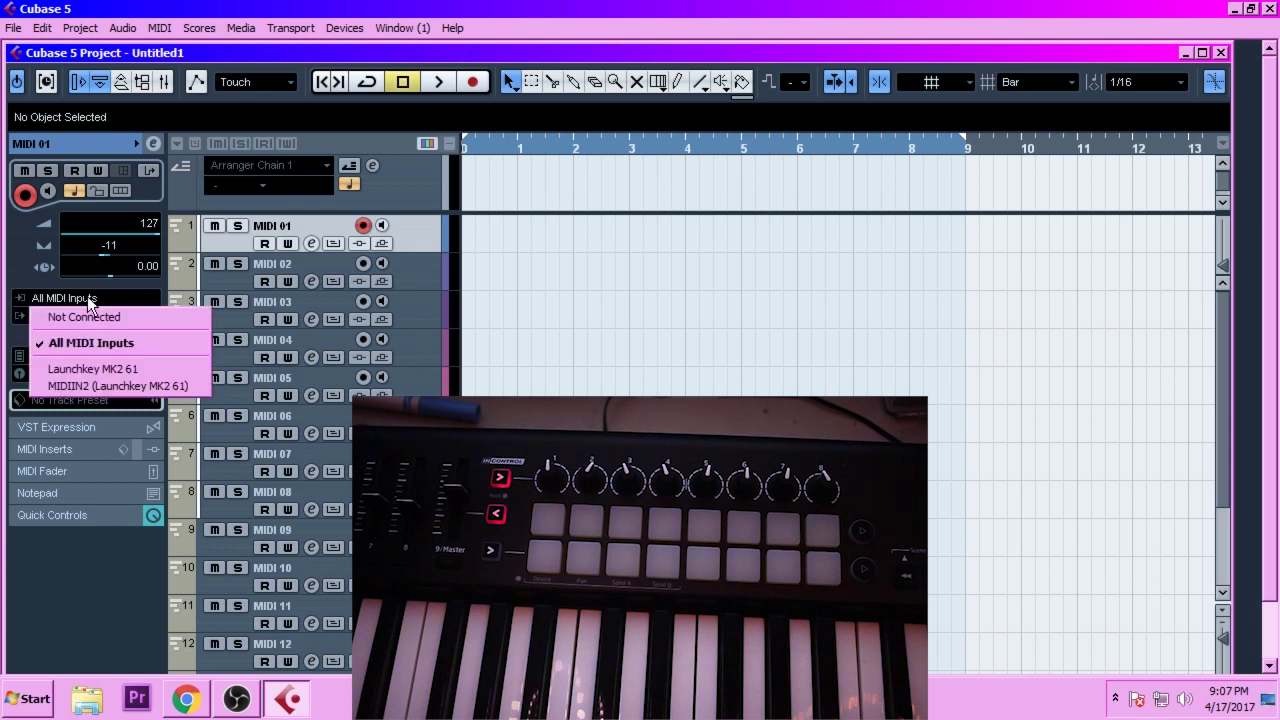
pyautogui.click(87, 297)
pyautogui.click(83, 314)
pyautogui.click(105, 394)
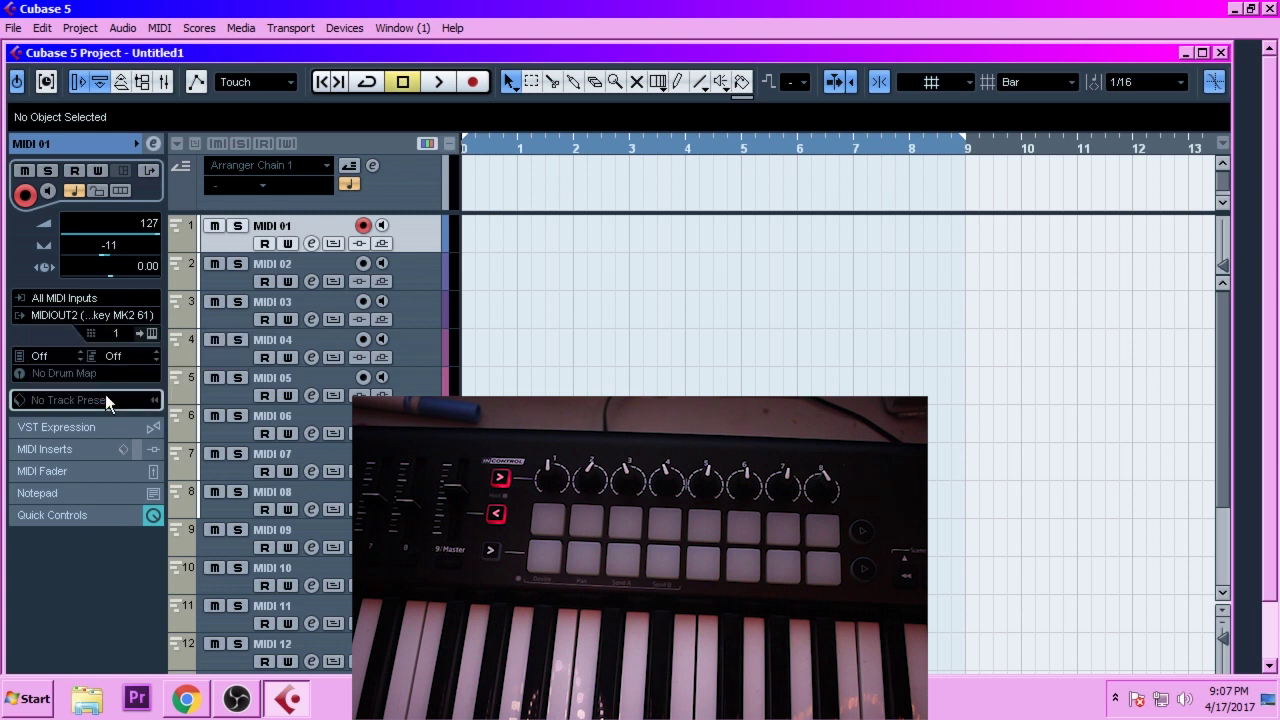
pyautogui.click(114, 335)
pyautogui.click(114, 403)
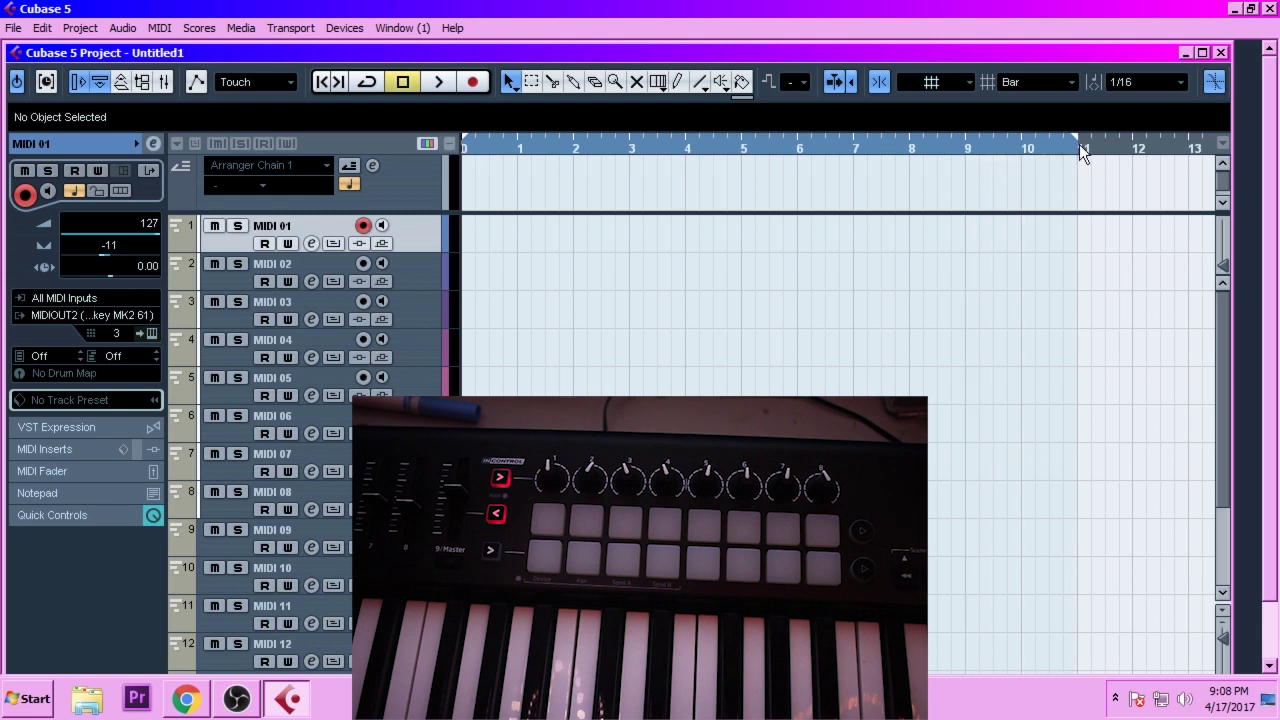
# - Enlarge the MIDI 01 track and record a MIDI part on it
pyautogui.press('g')
pyautogui.press('g')
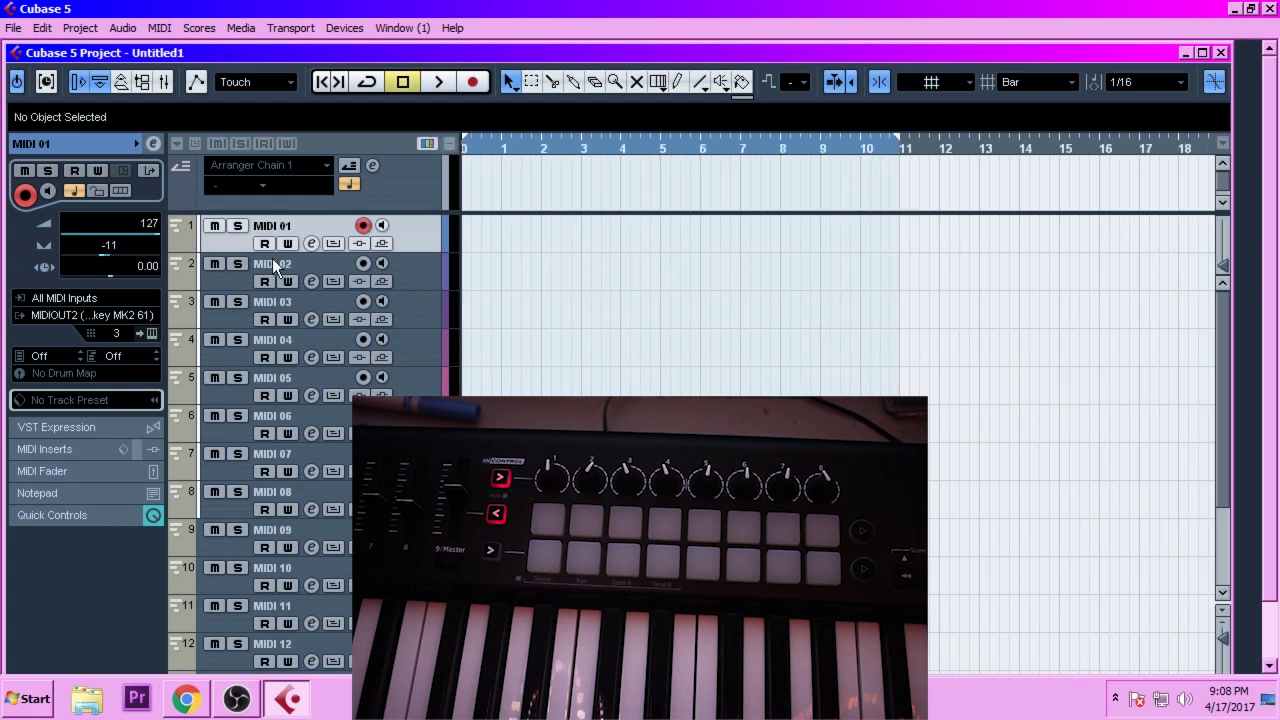
pyautogui.moveTo(241, 249); pyautogui.dragTo(242, 332)
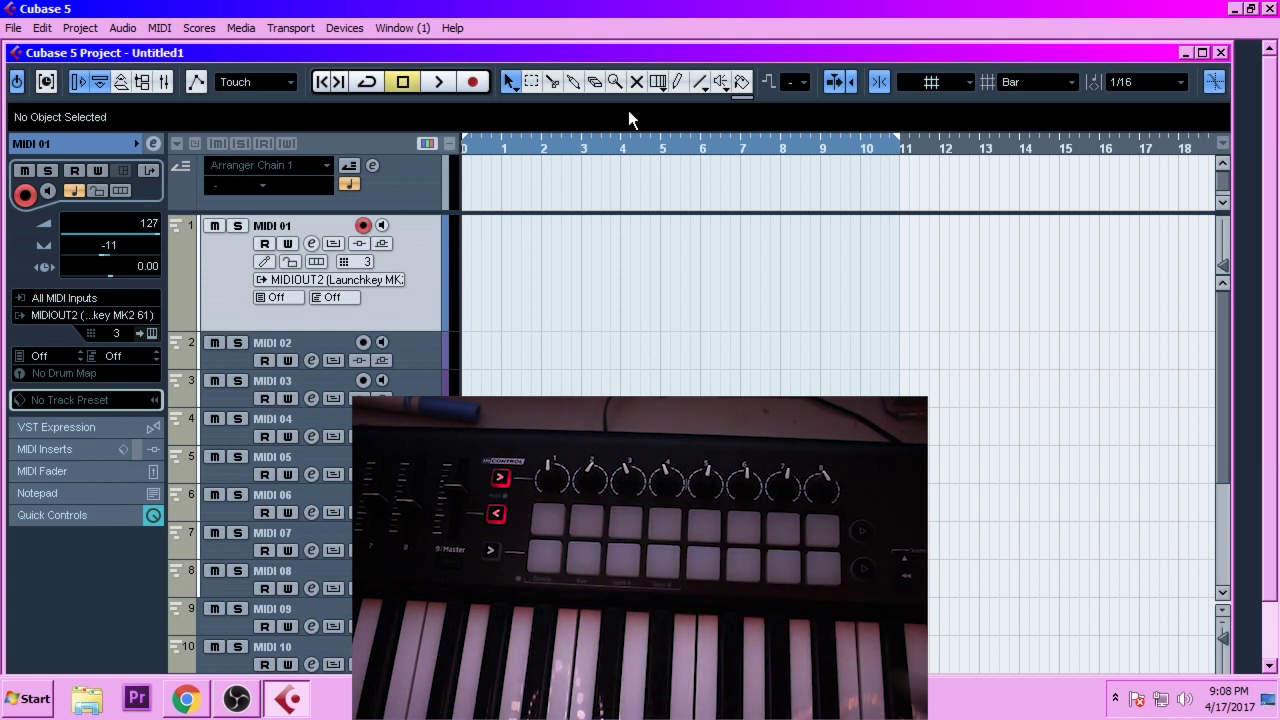
pyautogui.click(474, 82)
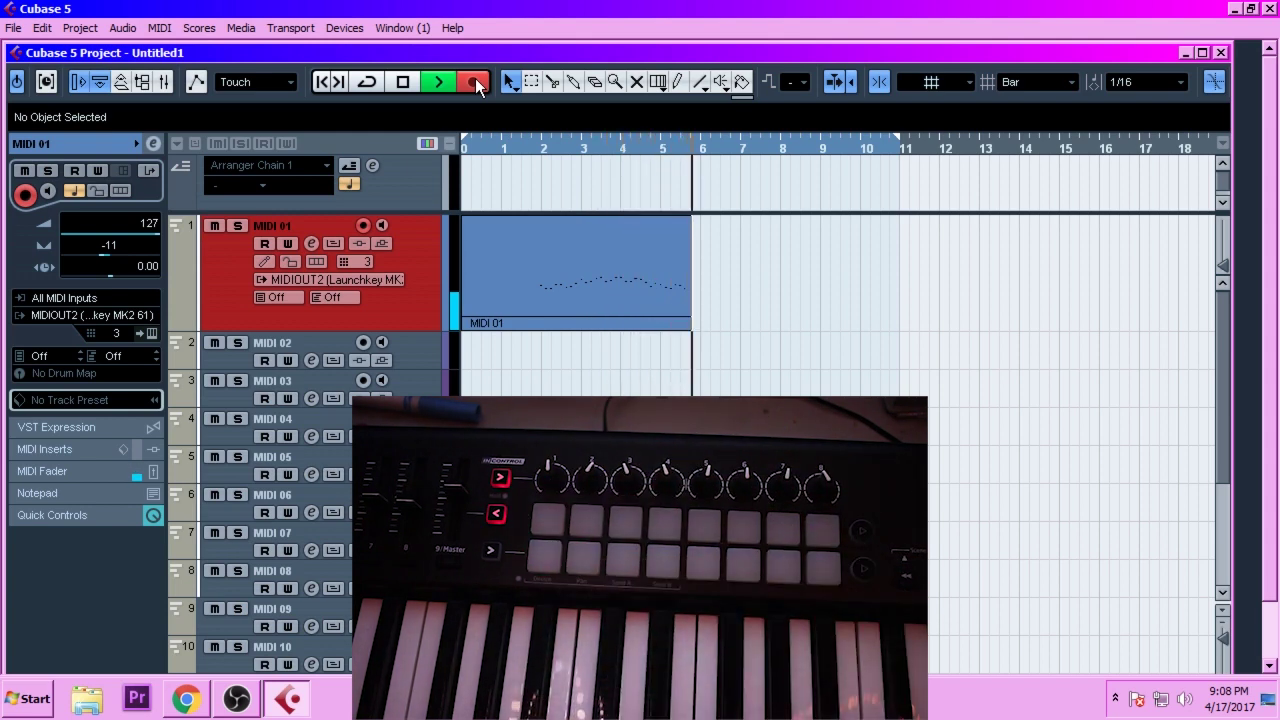
pyautogui.click(475, 80)
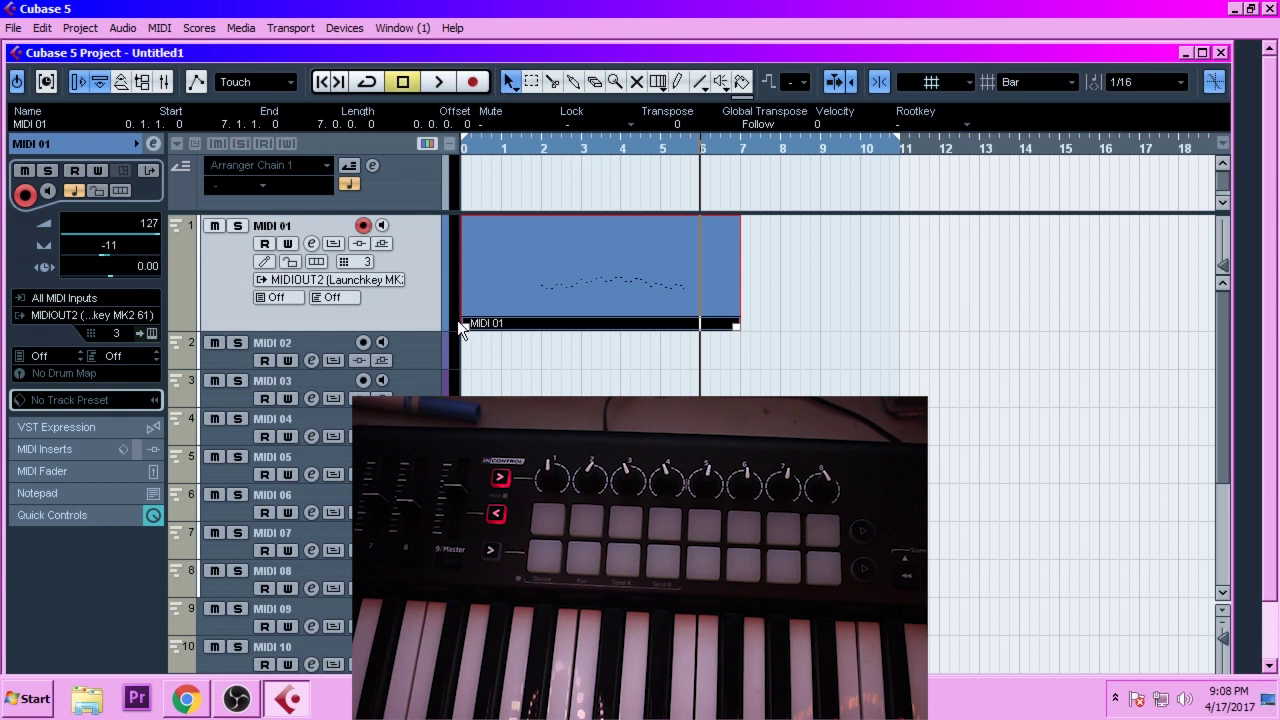
# - Trim the recorded part to span bars 2 to 6 and set the snap grid to Beat
pyautogui.moveTo(470, 328); pyautogui.dragTo(547, 324)
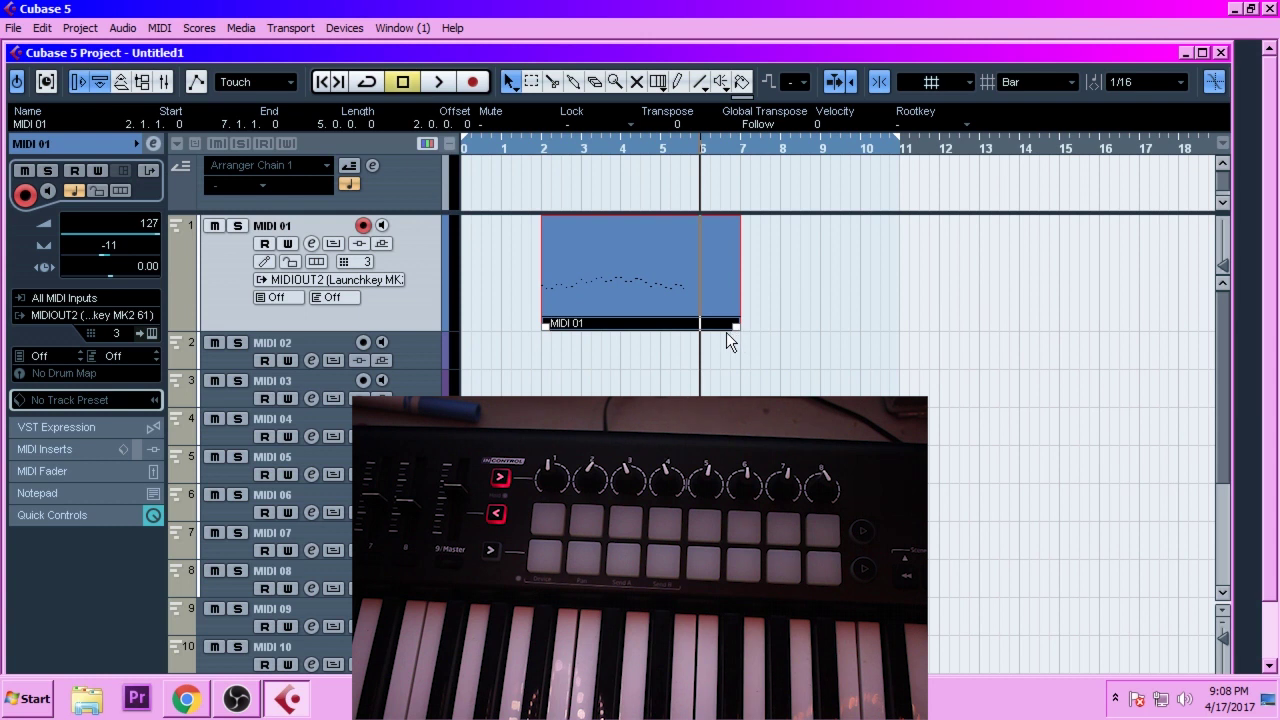
pyautogui.moveTo(727, 329); pyautogui.dragTo(695, 326)
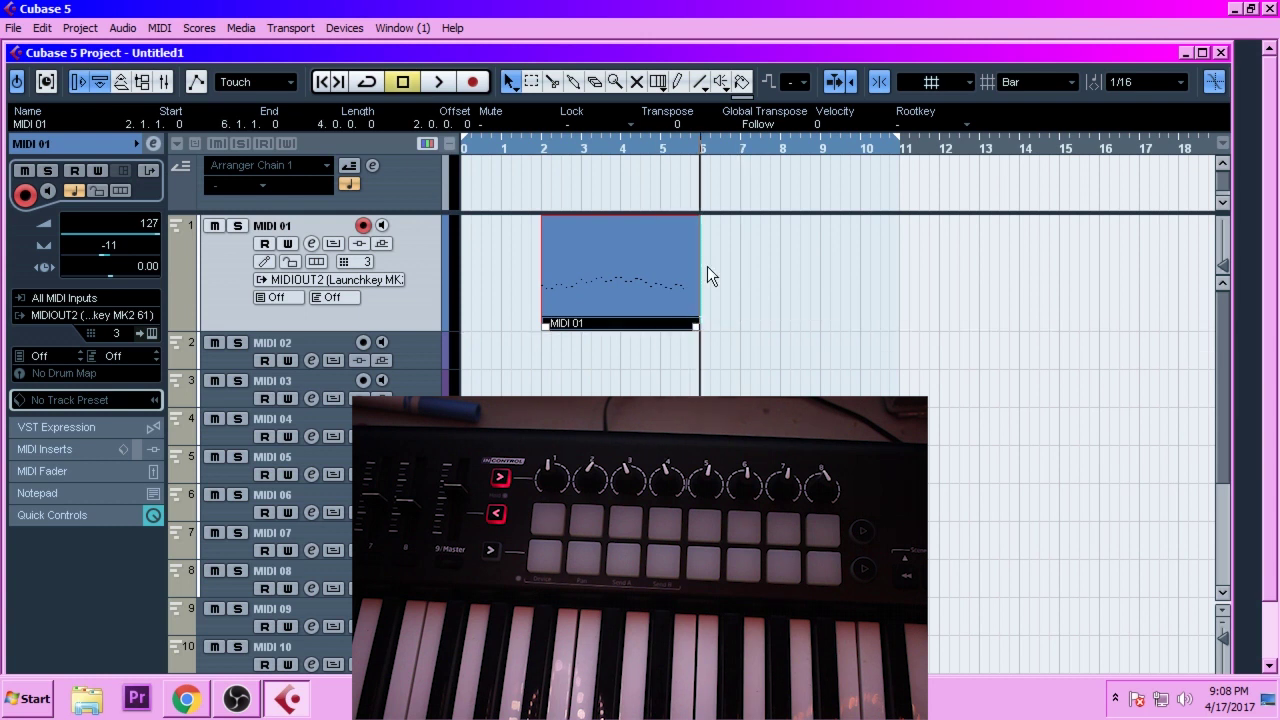
pyautogui.click(1020, 89)
pyautogui.click(1080, 111)
# - Shorten the part's end slightly and open it in a maximized Key Editor with a taller velocity lane
pyautogui.moveTo(695, 333); pyautogui.dragTo(695, 330)
pyautogui.doubleClick(540, 272)
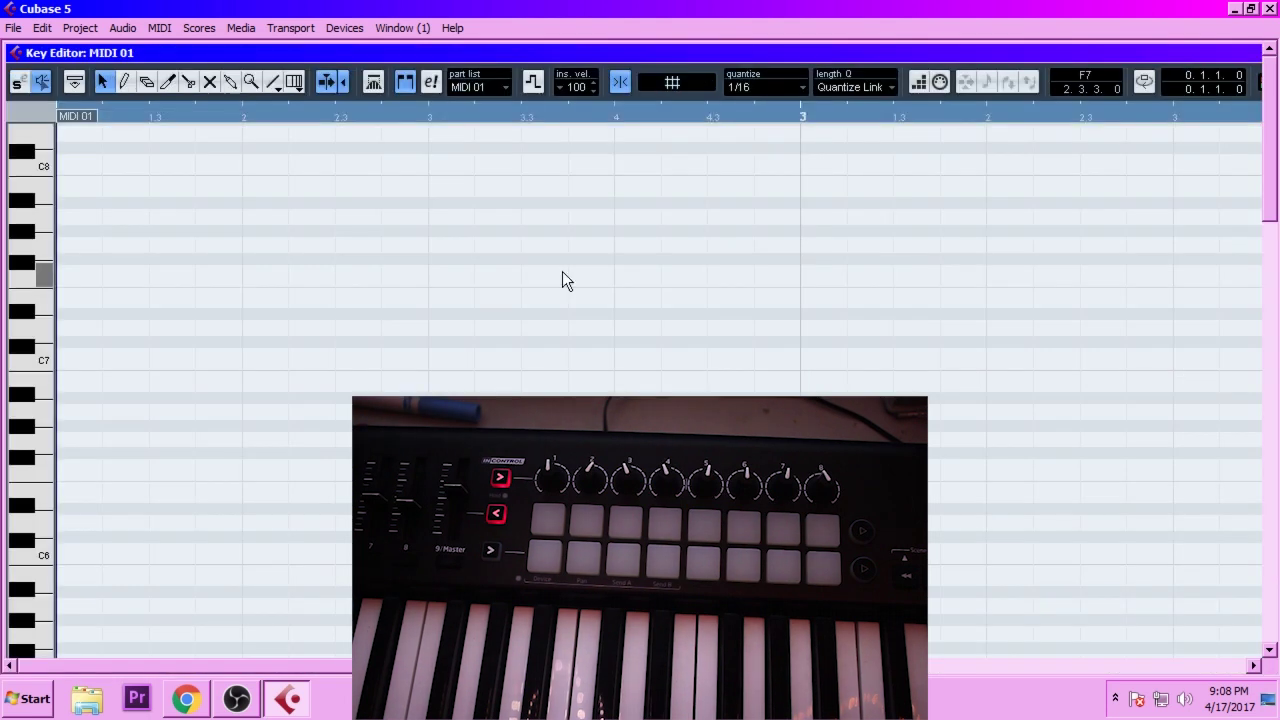
pyautogui.doubleClick(597, 55)
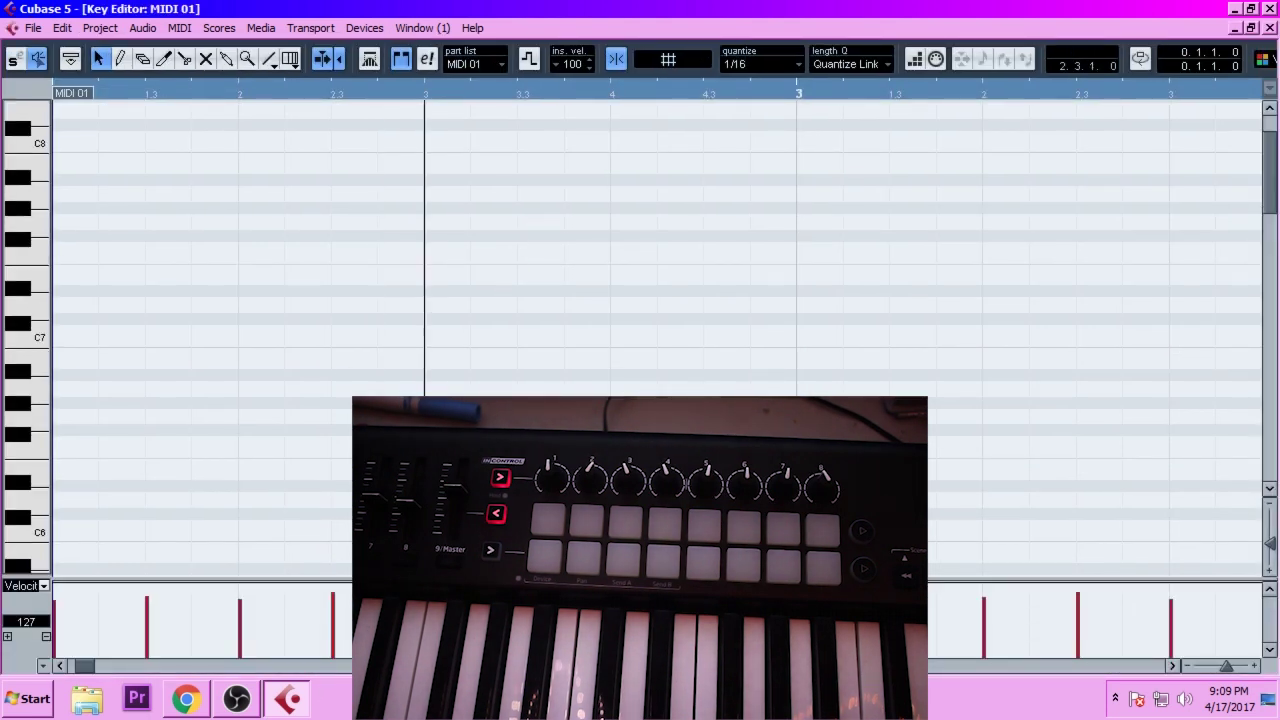
pyautogui.moveTo(406, 581); pyautogui.dragTo(400, 342)
pyautogui.moveTo(397, 91); pyautogui.dragTo(237, 8)
pyautogui.scroll(-4, 466, 200)
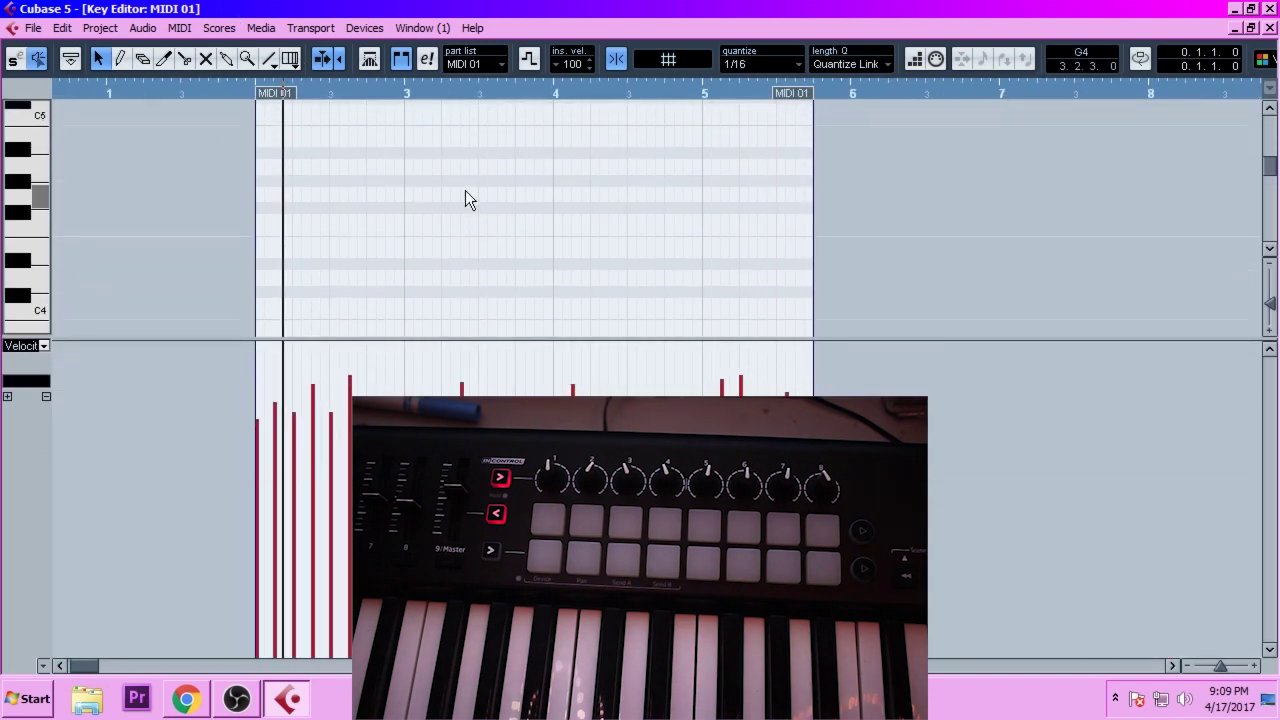
pyautogui.scroll(-8, 467, 198)
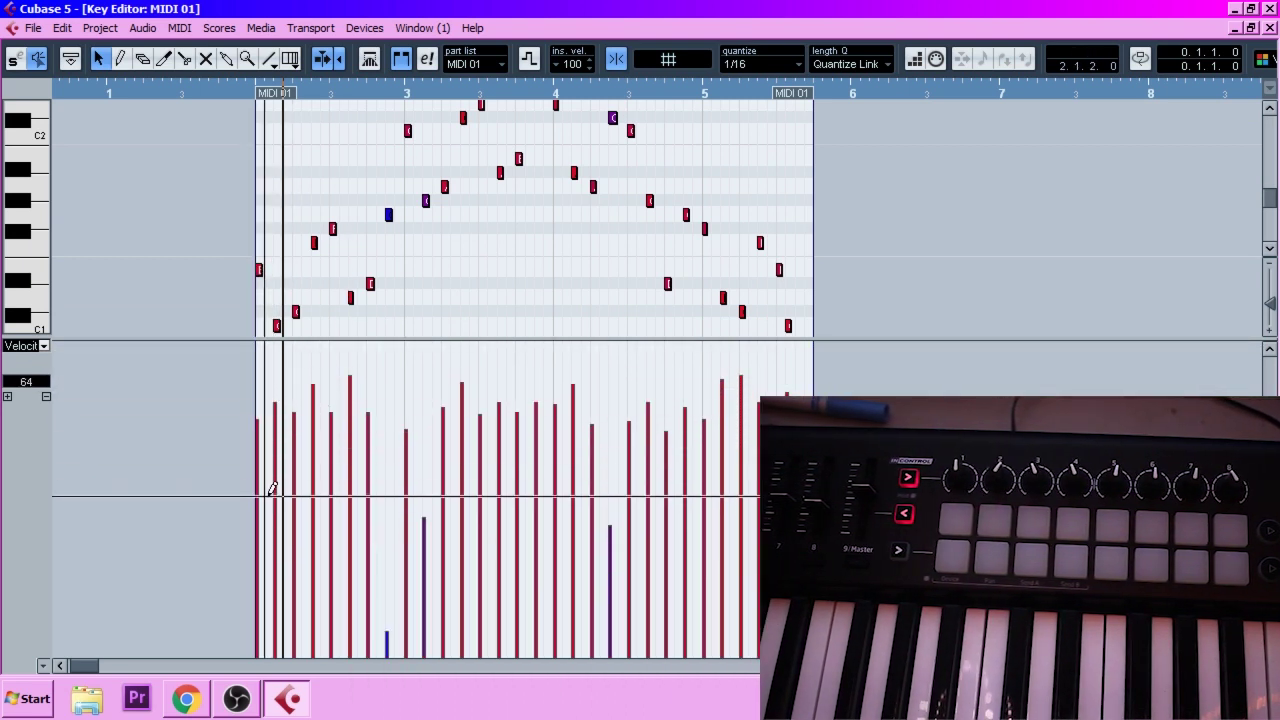
# - Draw the note velocities as a smooth rising-and-falling curve from zero, then close the editor
pyautogui.click(268, 575)
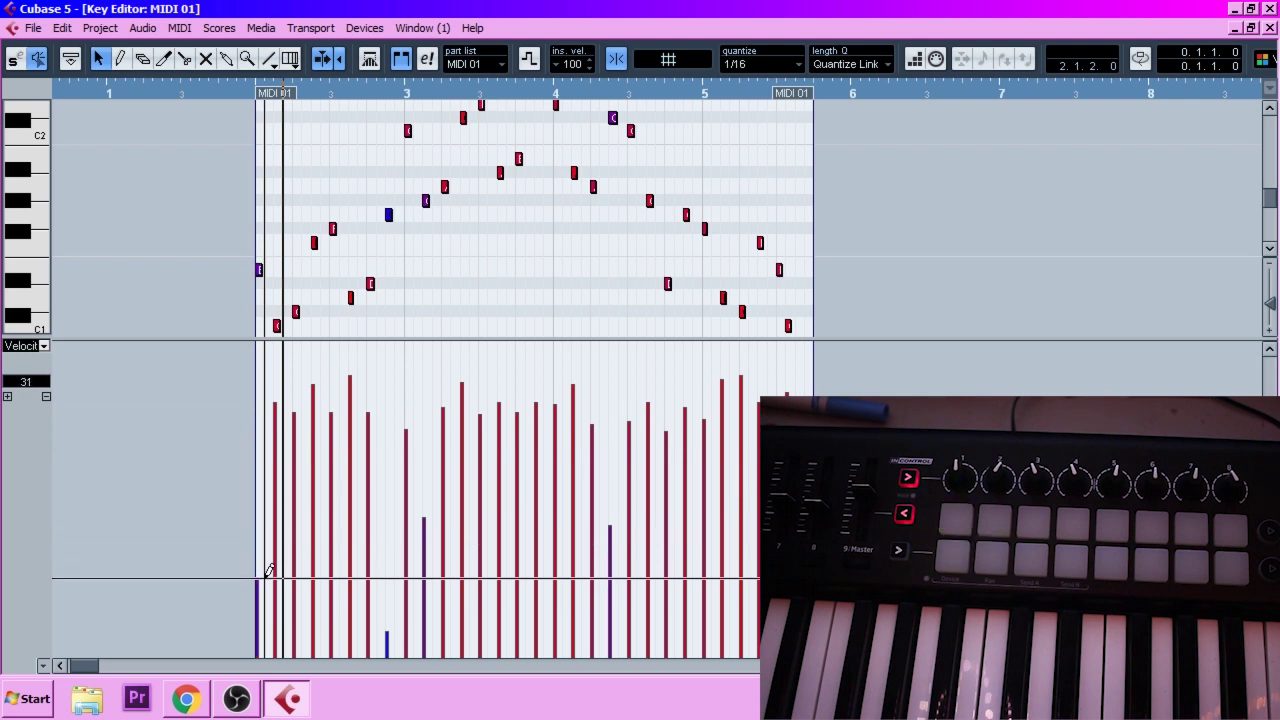
pyautogui.moveTo(268, 572); pyautogui.dragTo(276, 668)
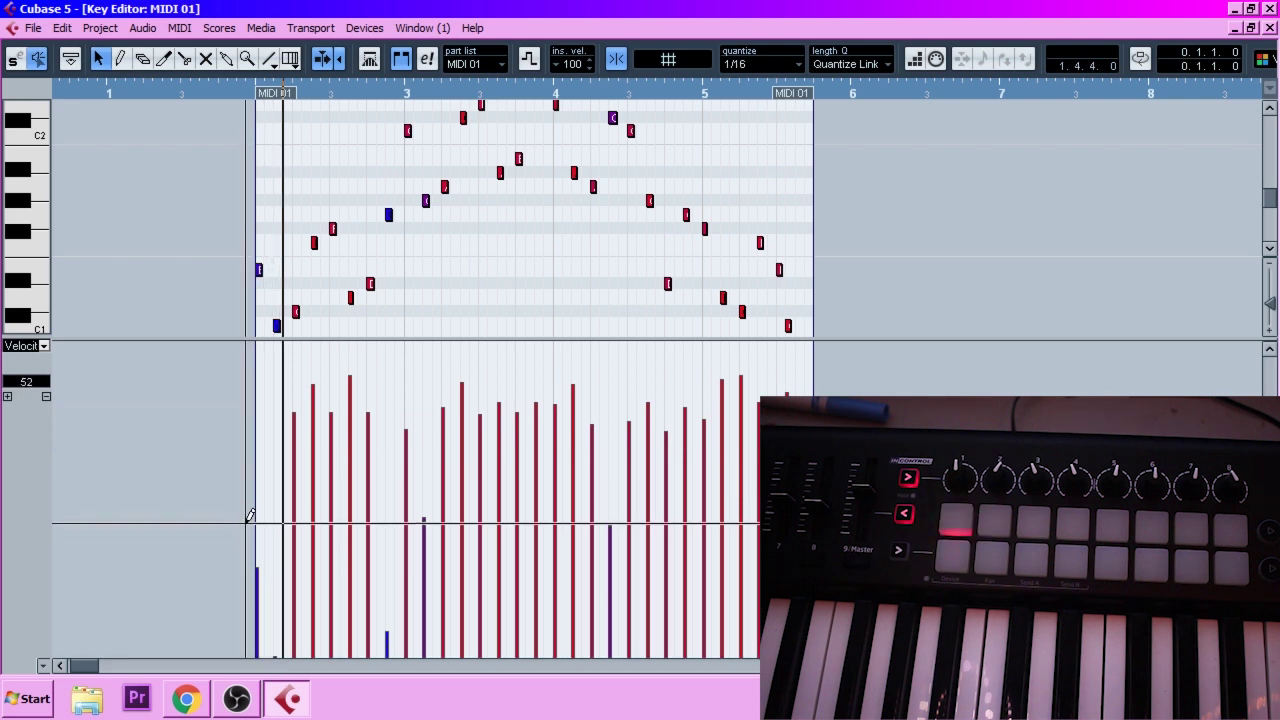
pyautogui.moveTo(277, 560)
pyautogui.mouseDown()
pyautogui.moveTo(267, 410)
pyautogui.moveTo(267, 558)
pyautogui.moveTo(262, 433)
pyautogui.moveTo(286, 424)
pyautogui.moveTo(770, 430)
pyautogui.moveTo(683, 427)
pyautogui.mouseUp()
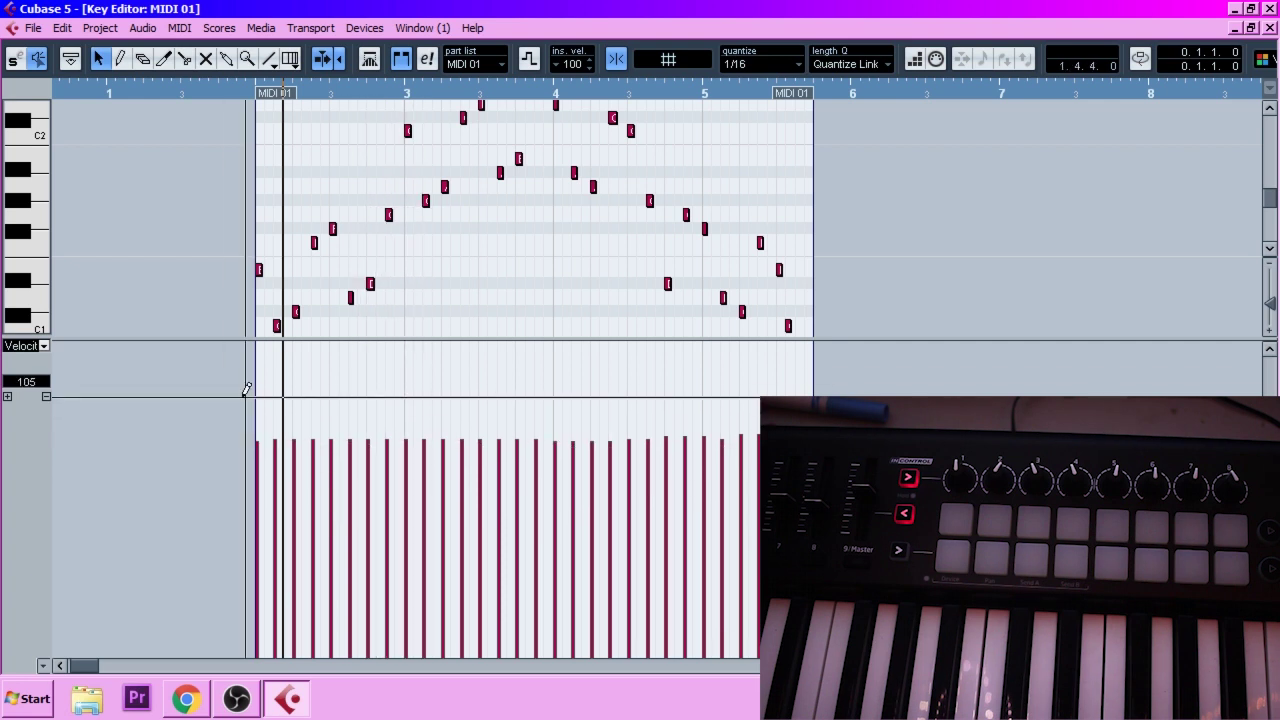
pyautogui.moveTo(289, 423)
pyautogui.mouseDown()
pyautogui.moveTo(280, 428)
pyautogui.moveTo(298, 415)
pyautogui.moveTo(397, 475)
pyautogui.moveTo(500, 418)
pyautogui.moveTo(583, 476)
pyautogui.moveTo(648, 481)
pyautogui.moveTo(714, 437)
pyautogui.moveTo(765, 455)
pyautogui.mouseUp()
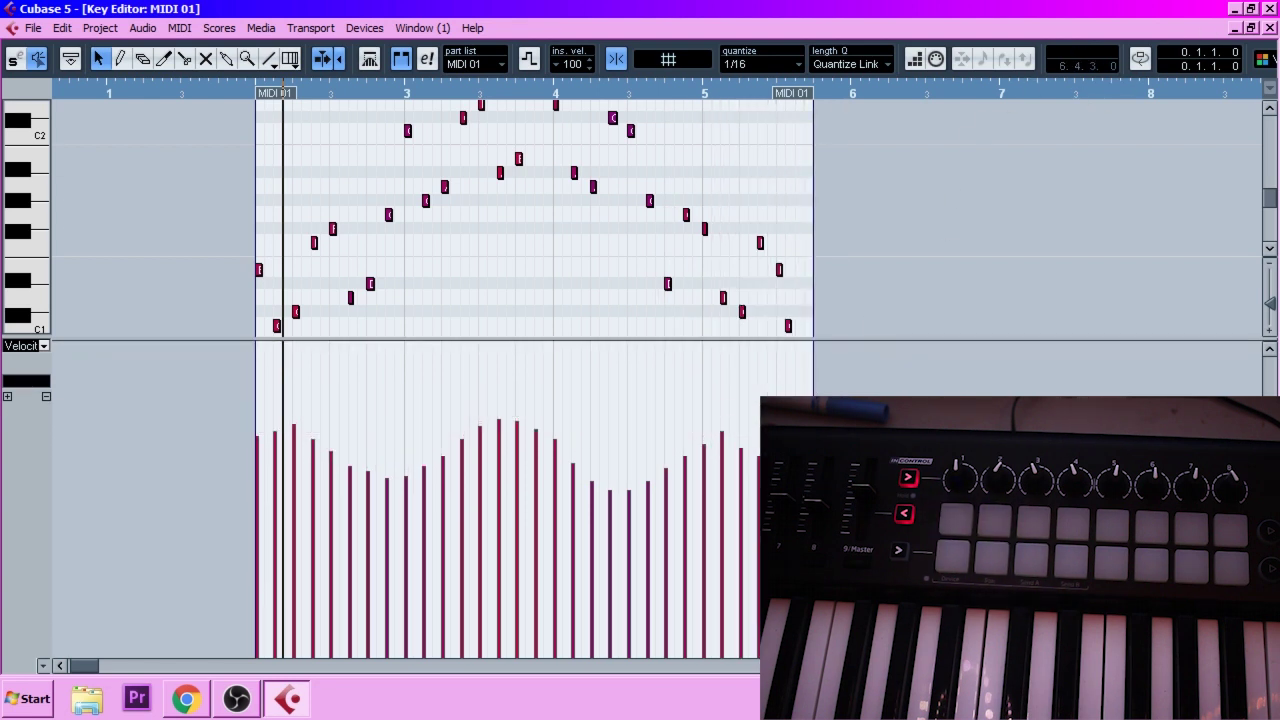
pyautogui.click(1270, 28)
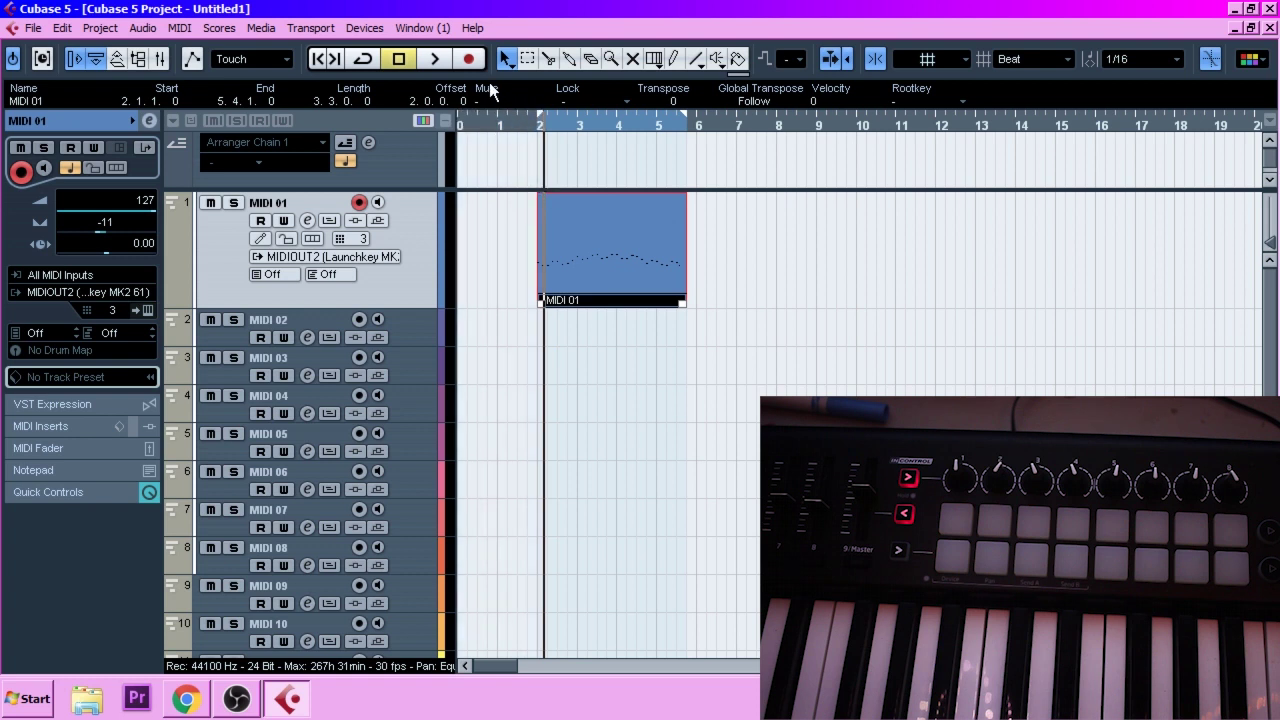
# - Play the part, then cut it to end at 3.2.1.0 and shrink the loop to match
pyautogui.click(435, 58)
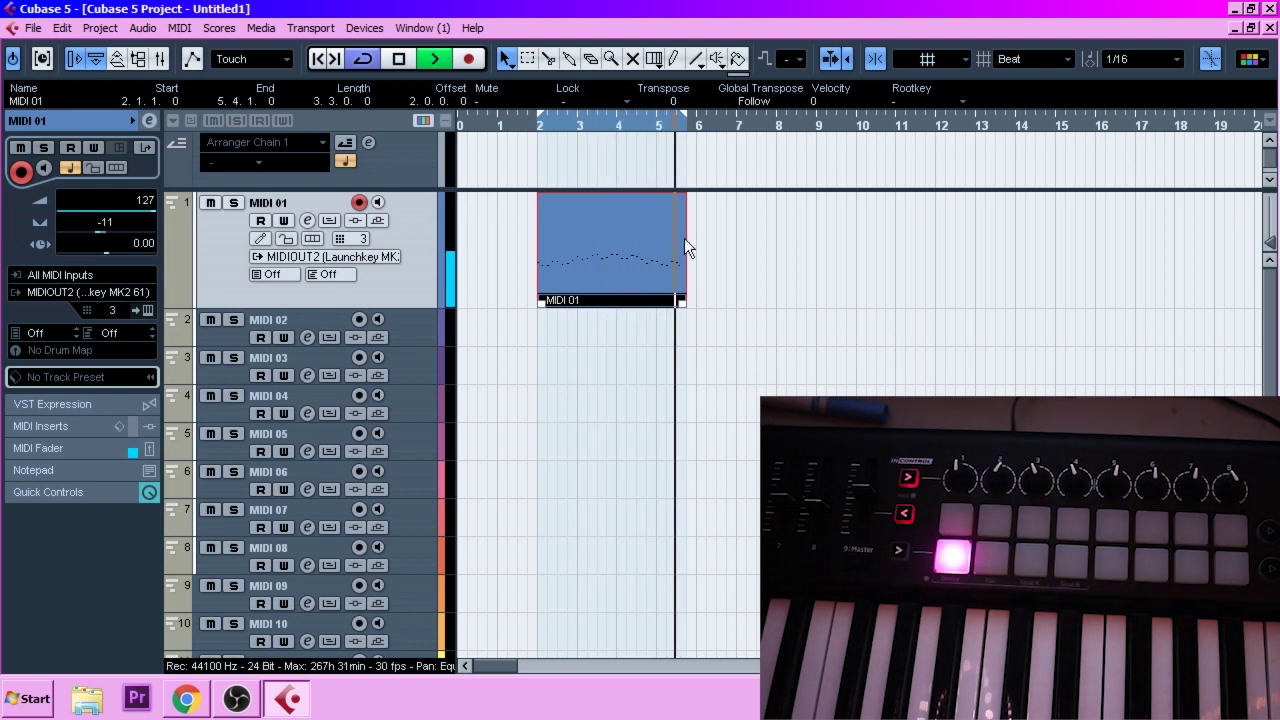
pyautogui.press('space')
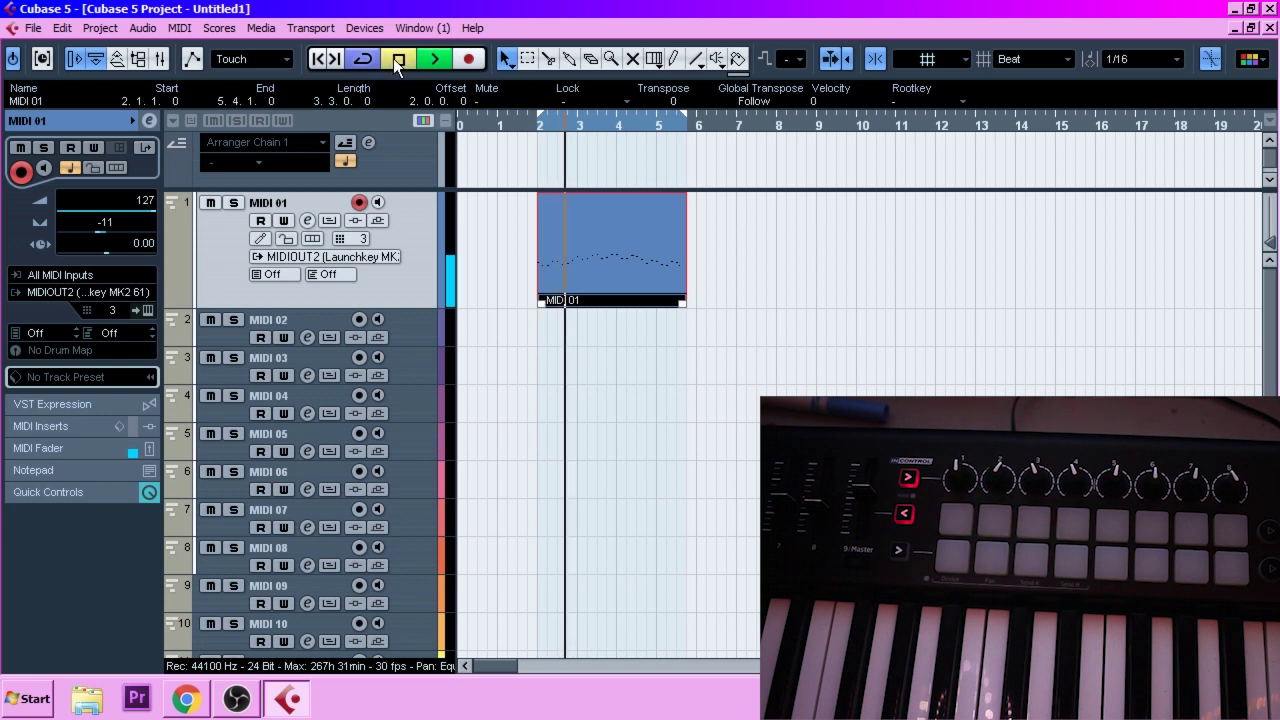
pyautogui.click(522, 64)
pyautogui.click(525, 83)
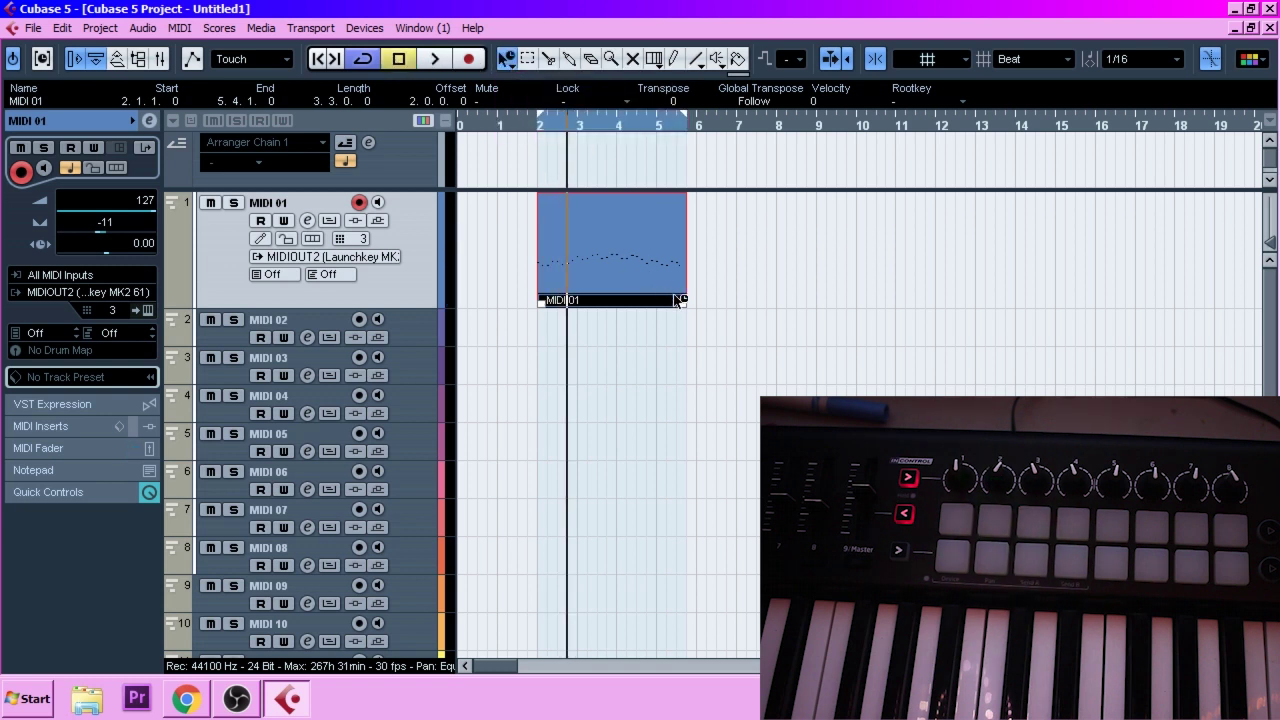
pyautogui.moveTo(688, 307); pyautogui.dragTo(583, 304)
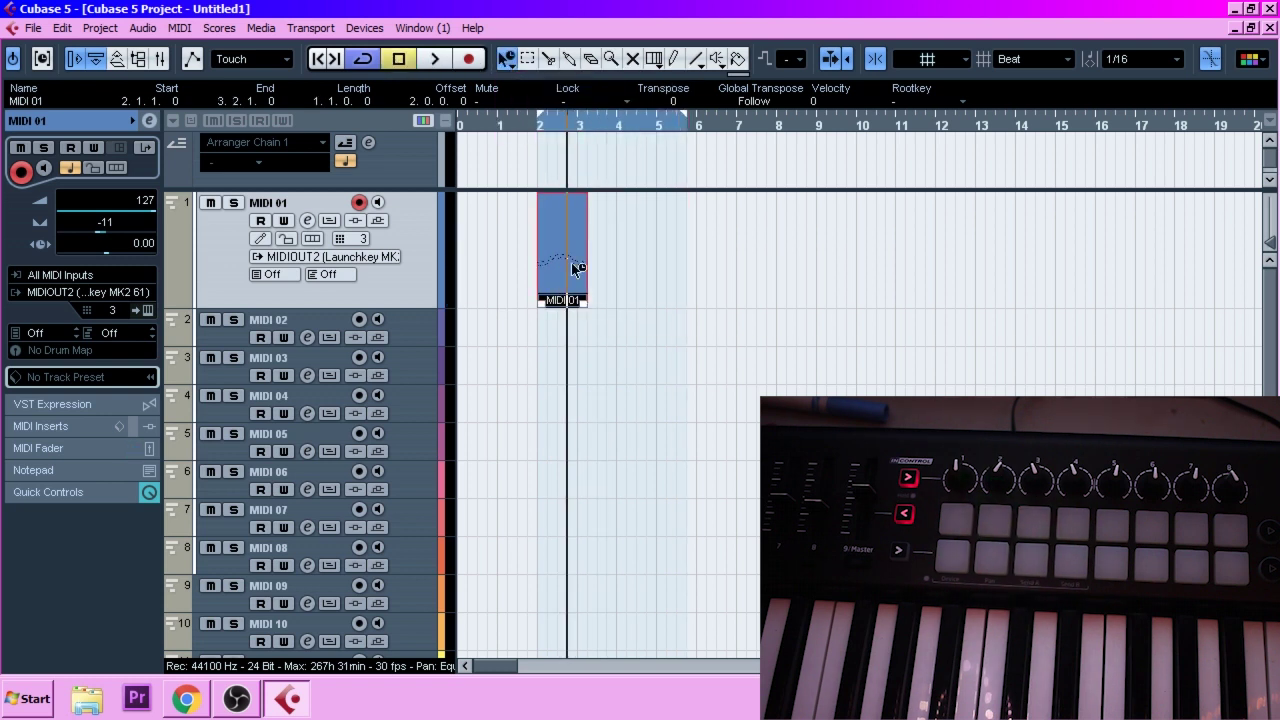
pyautogui.moveTo(682, 121); pyautogui.dragTo(606, 122)
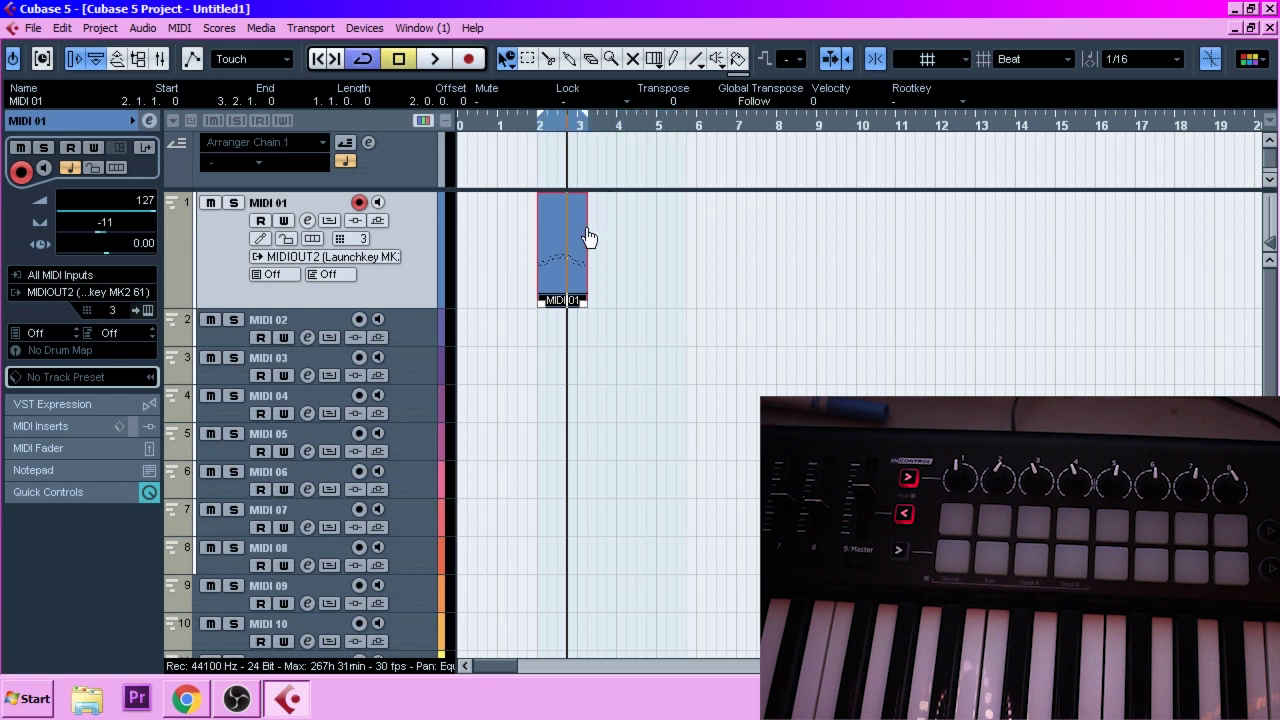
# - Play the shortened loop to watch the Launchkey pads light up
pyautogui.click(433, 61)
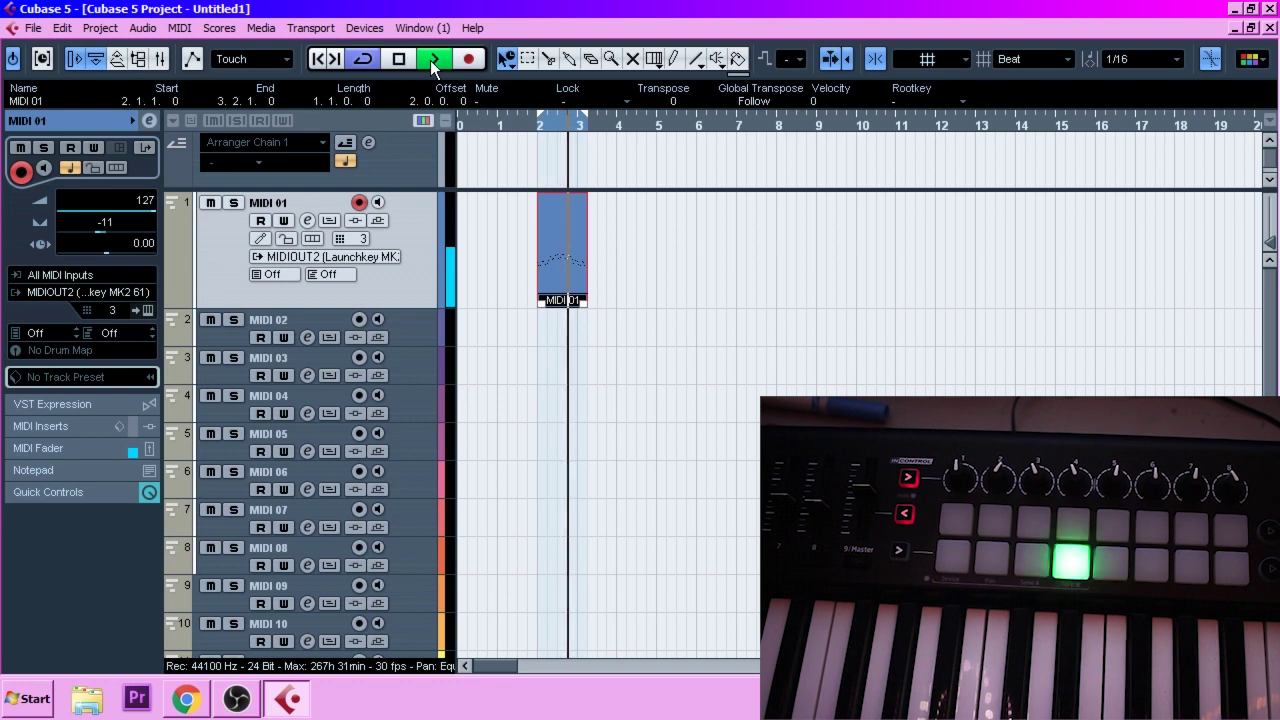
pyautogui.click(405, 60)
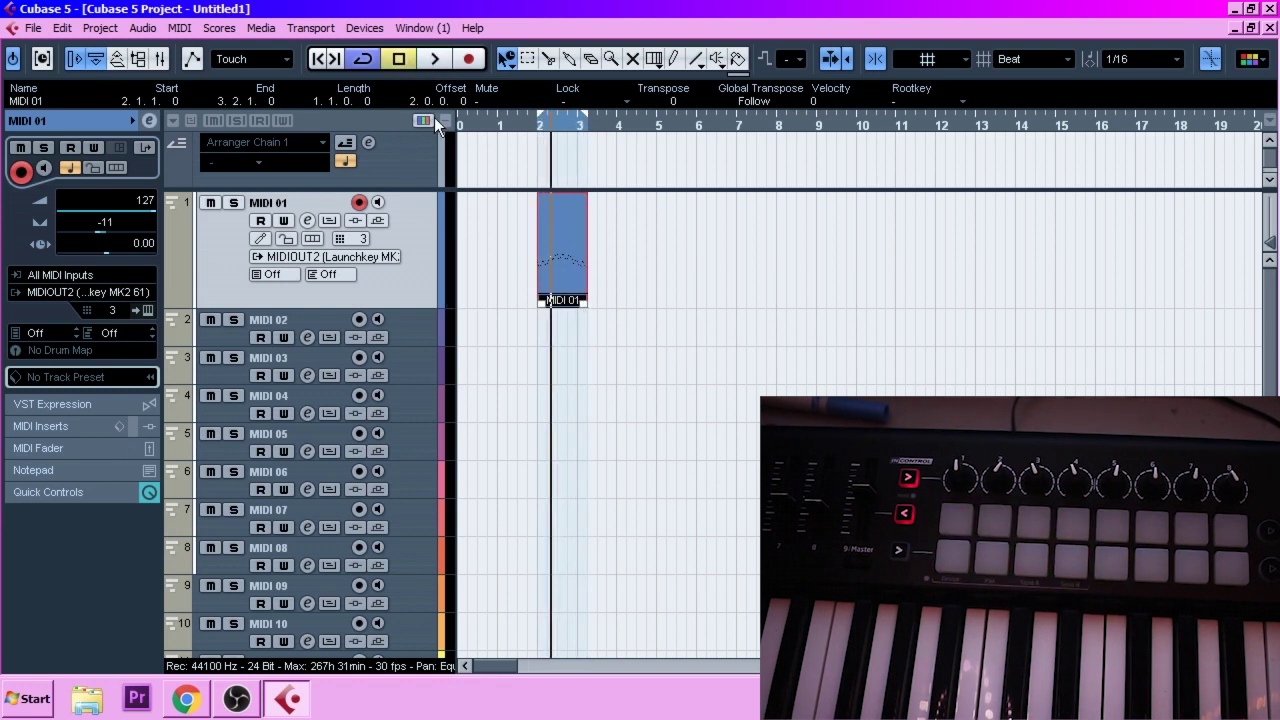
pyautogui.rightClick(222, 245)
# - Duplicate the MIDI 01 track and shorten MIDI 01's part to three beats (0.3.0.0)
pyautogui.click(285, 317)
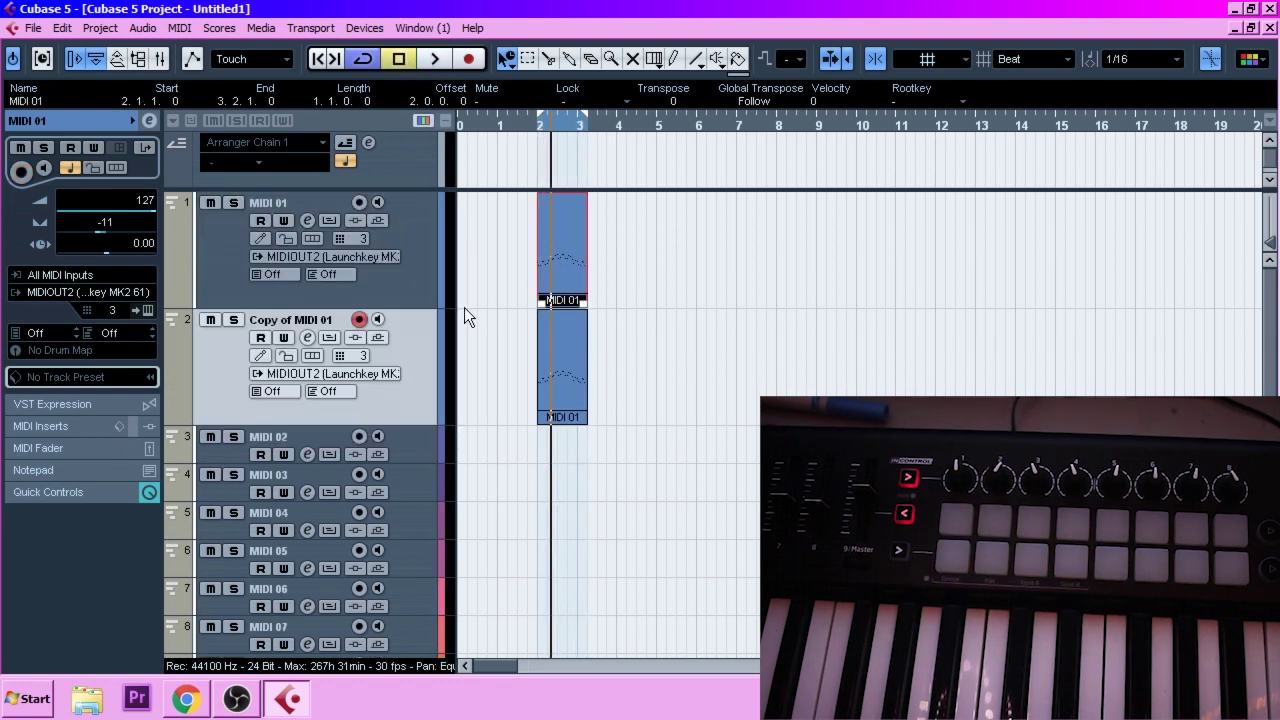
pyautogui.moveTo(556, 118); pyautogui.dragTo(509, 189)
pyautogui.click(507, 60)
pyautogui.click(545, 85)
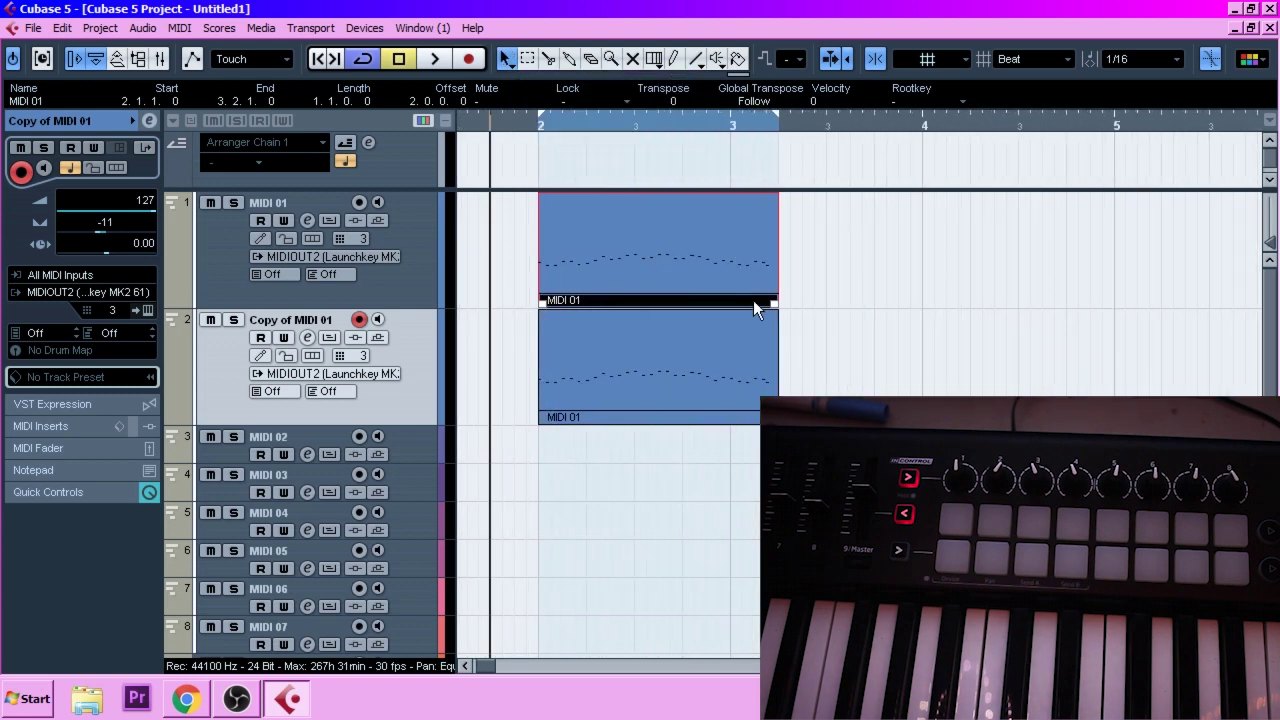
pyautogui.moveTo(772, 303); pyautogui.dragTo(668, 305)
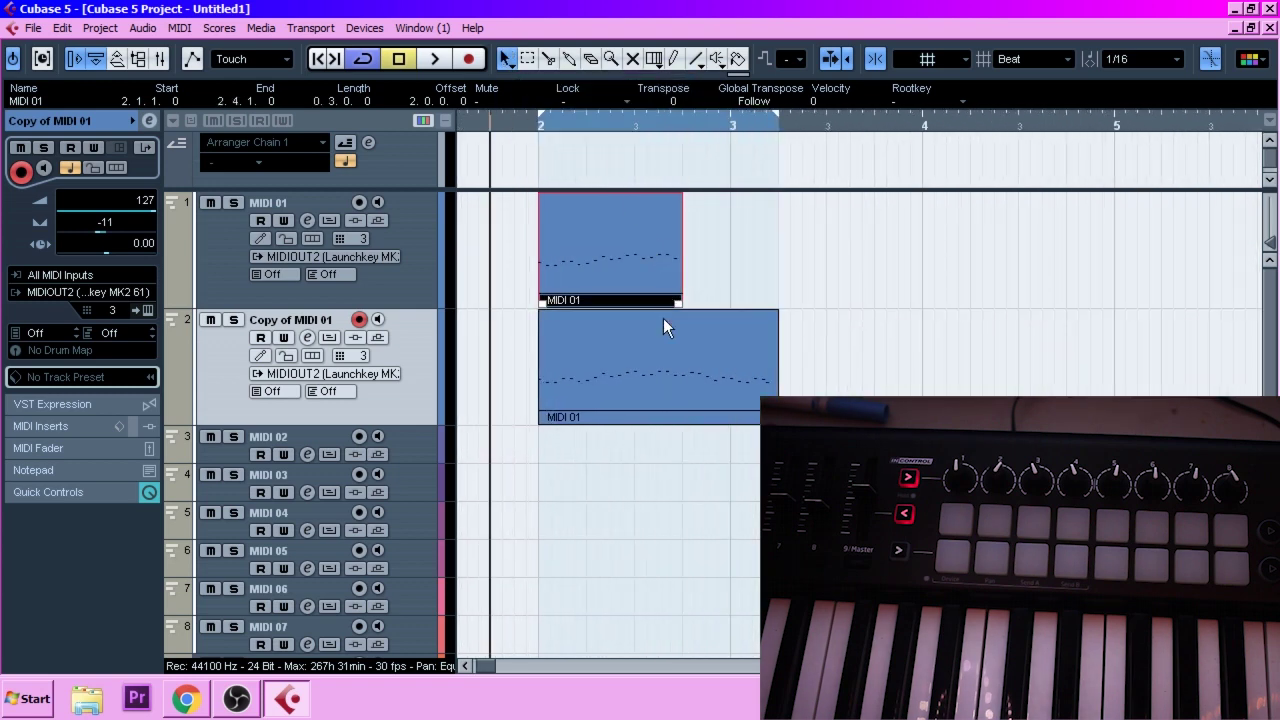
# - Trim the copy's start to 2.3.1.0, move it to bar 2, and play from bar 2
pyautogui.moveTo(540, 418); pyautogui.dragTo(637, 417)
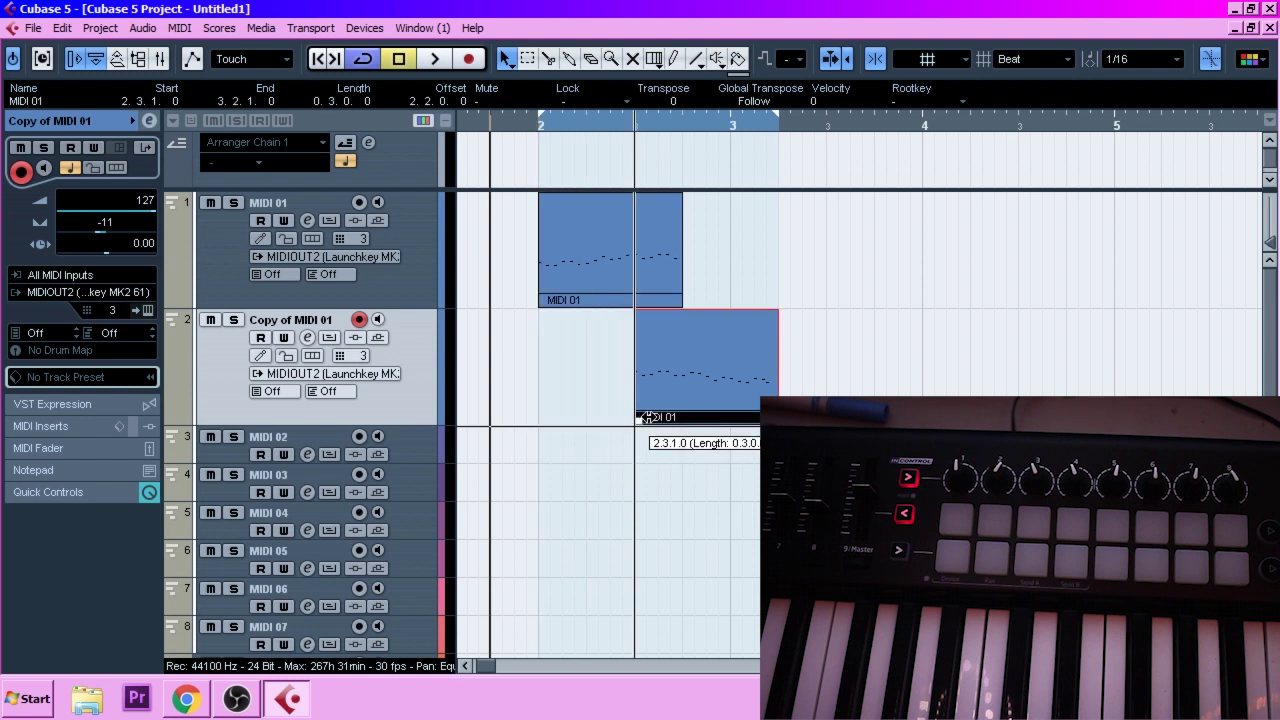
pyautogui.moveTo(690, 368); pyautogui.dragTo(583, 367)
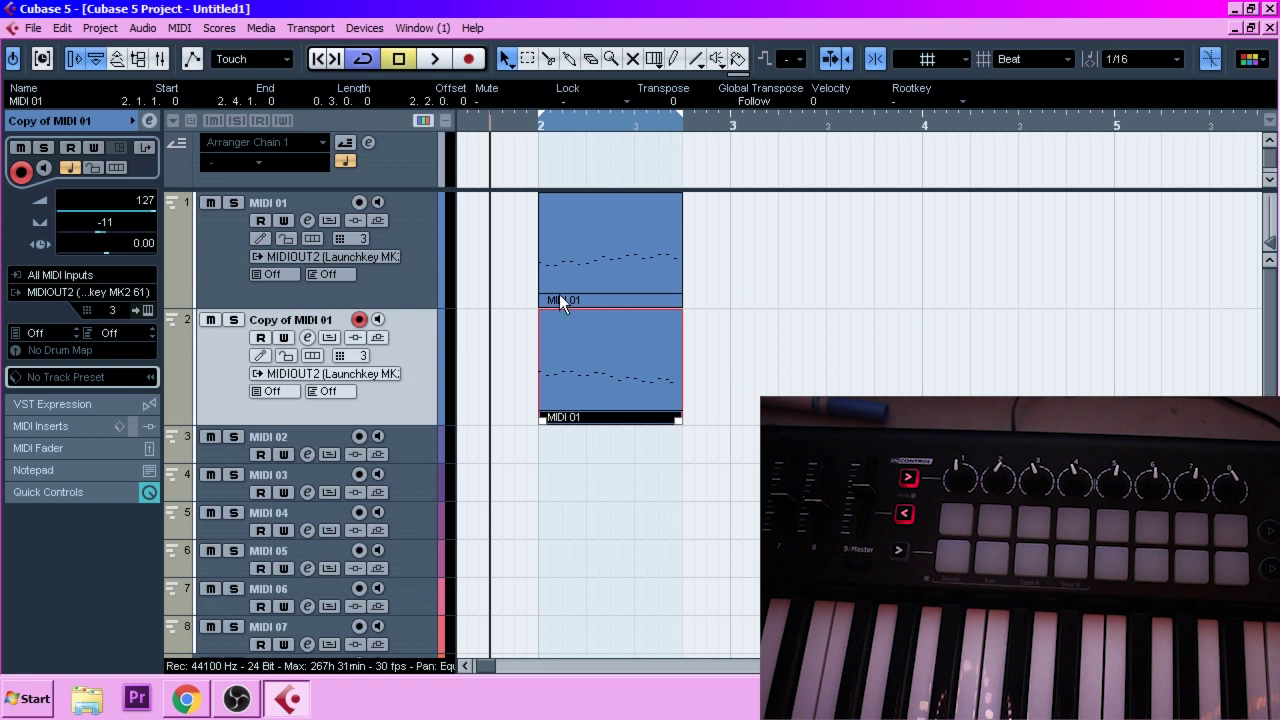
pyautogui.click(245, 300)
pyautogui.click(210, 350)
pyautogui.moveTo(545, 127); pyautogui.dragTo(541, 130)
pyautogui.press('space')
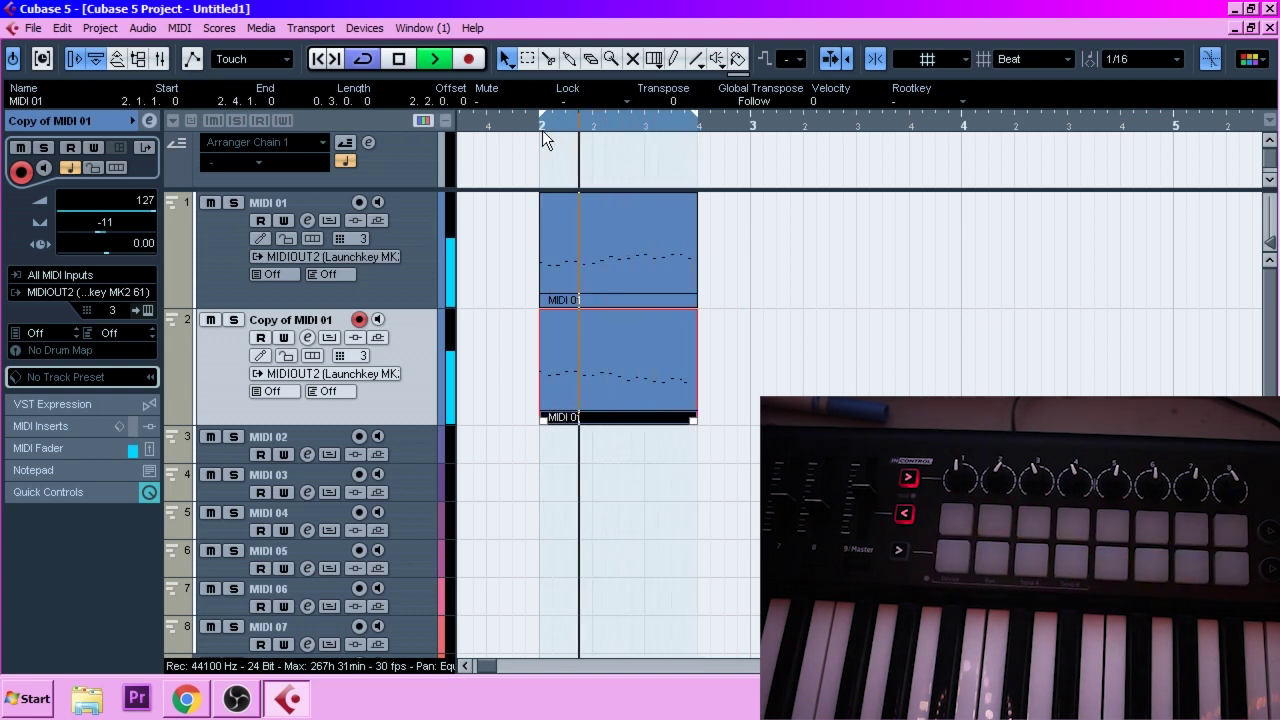
pyautogui.press('space')
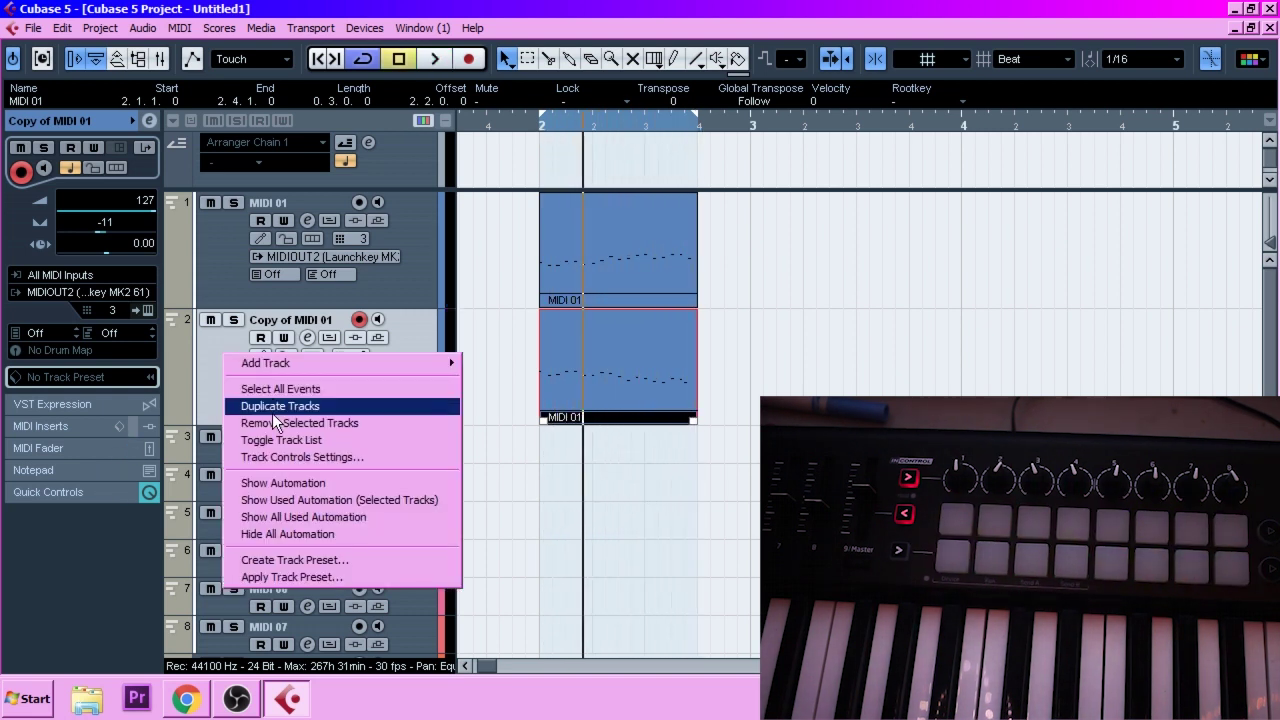
# - Duplicate the copy track, Alt-copy track 3's part to 2.1.1.0, and trim the offset part to end at 2.4.1.0
pyautogui.click(272, 413)
pyautogui.moveTo(635, 509); pyautogui.dragTo(689, 512)
pyautogui.moveTo(592, 536); pyautogui.dragTo(646, 535)
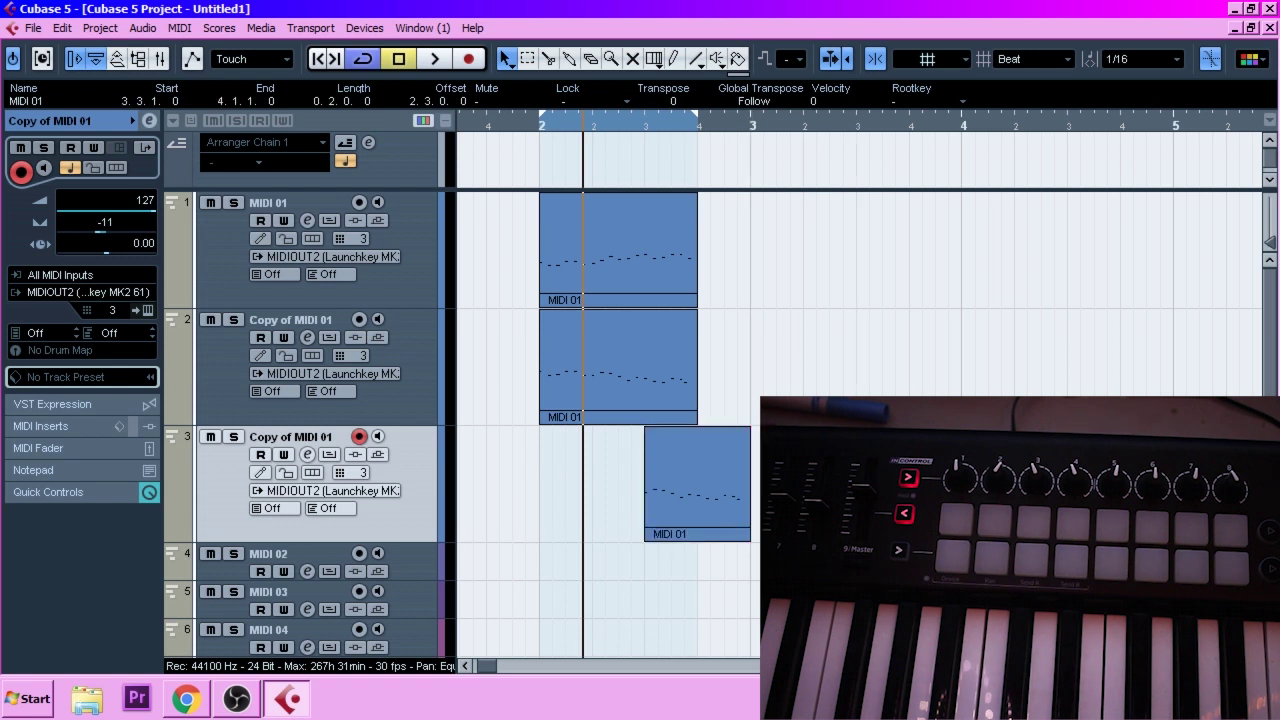
pyautogui.moveTo(748, 533)
pyautogui.mouseDown()
pyautogui.moveTo(856, 533)
pyautogui.moveTo(755, 533)
pyautogui.mouseUp()
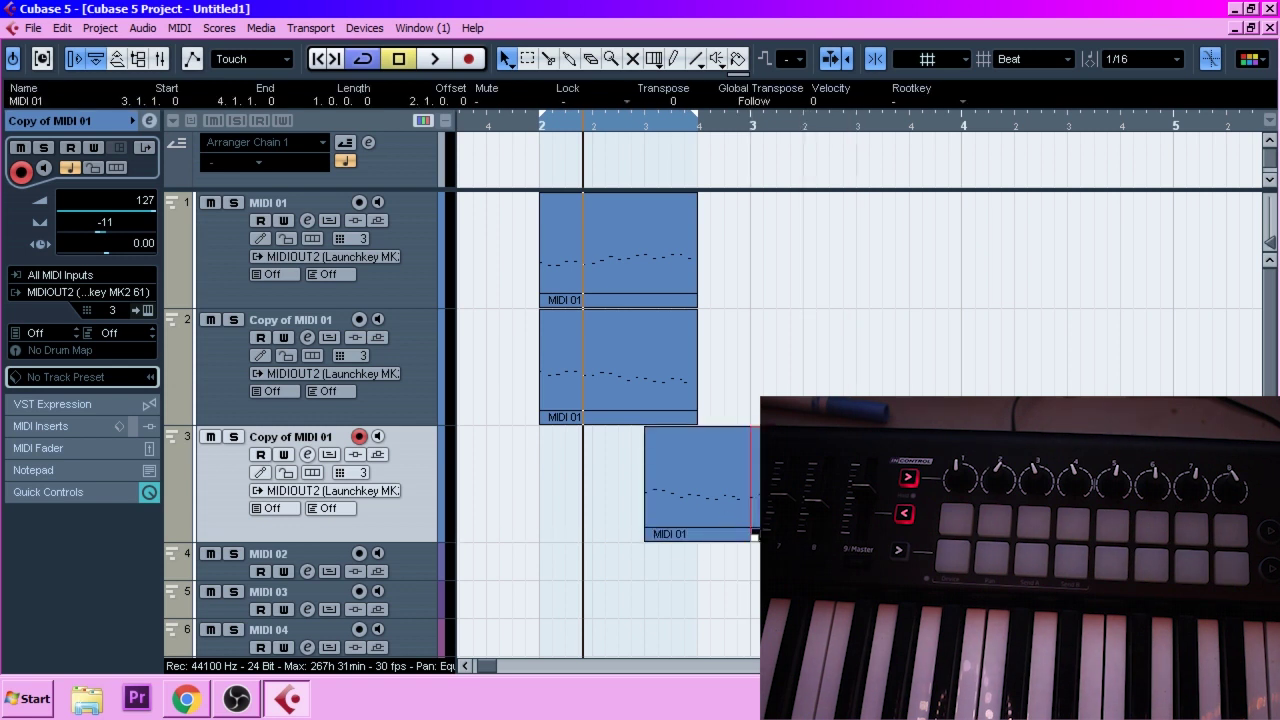
pyautogui.moveTo(660, 504); pyautogui.dragTo(585, 493)
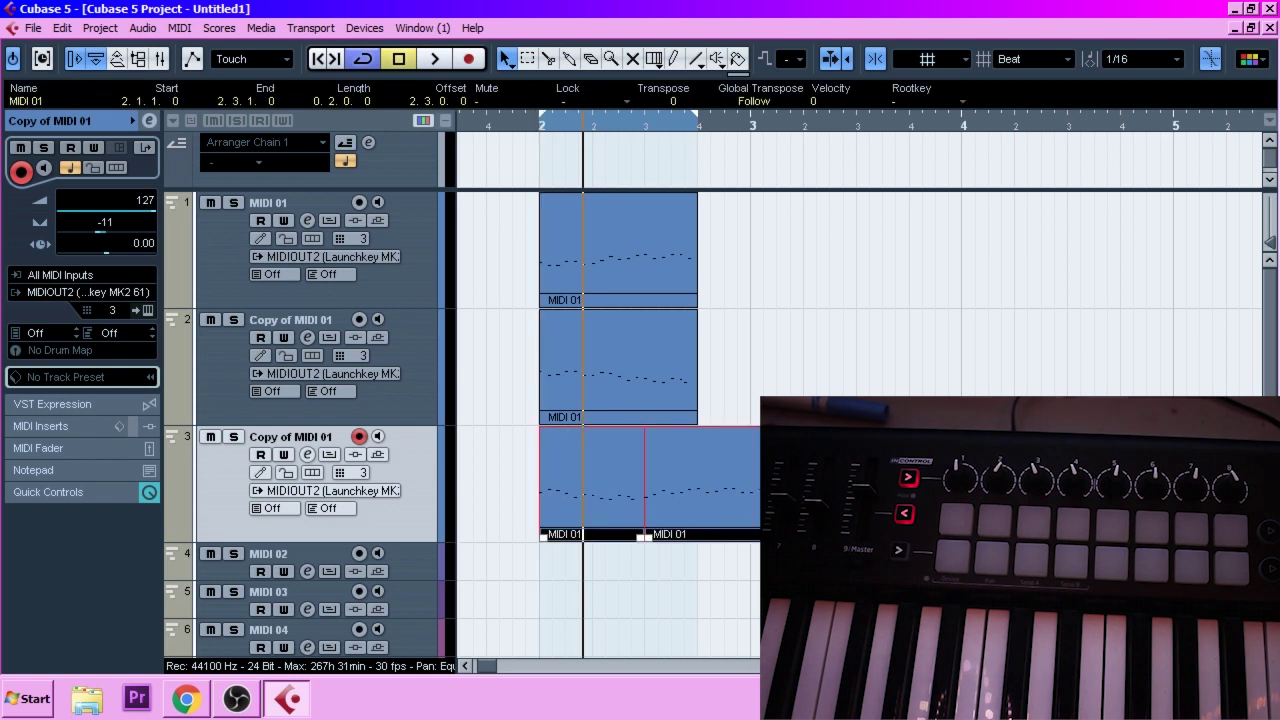
pyautogui.moveTo(752, 533); pyautogui.dragTo(700, 534)
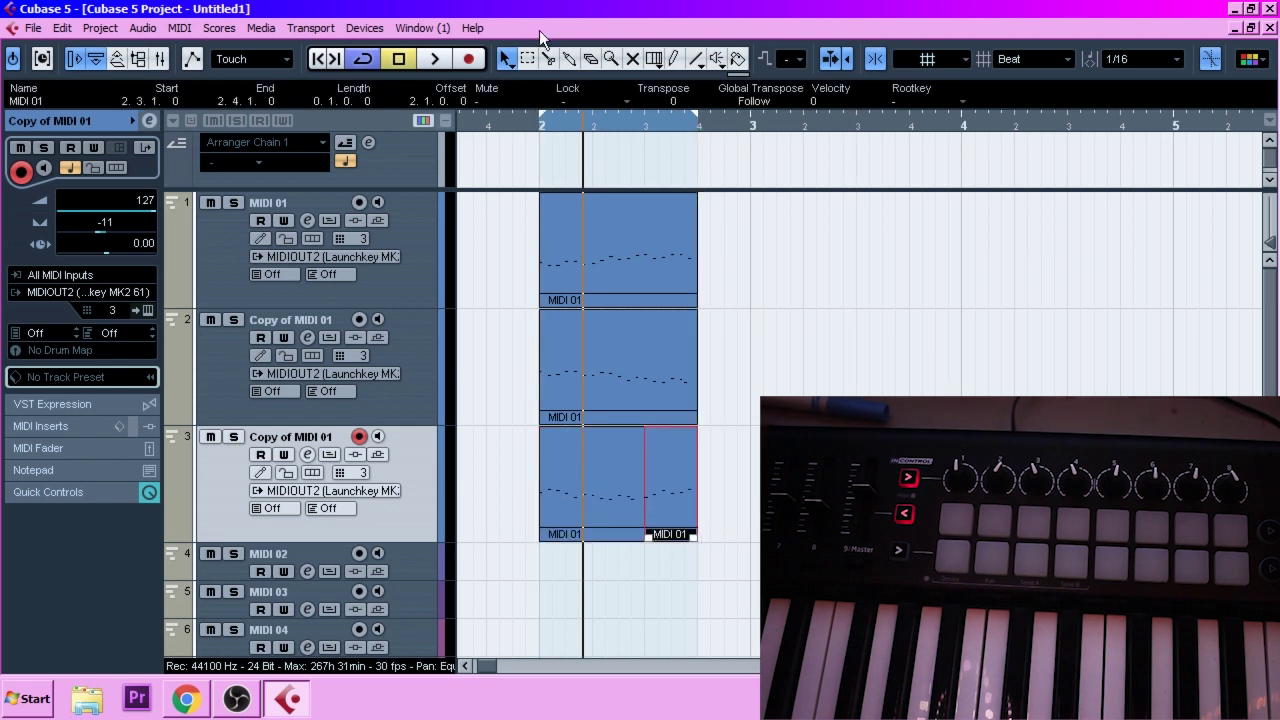
# - Play the loop from bar 2 to hear all three tracks together
pyautogui.click(538, 129)
pyautogui.press('space')
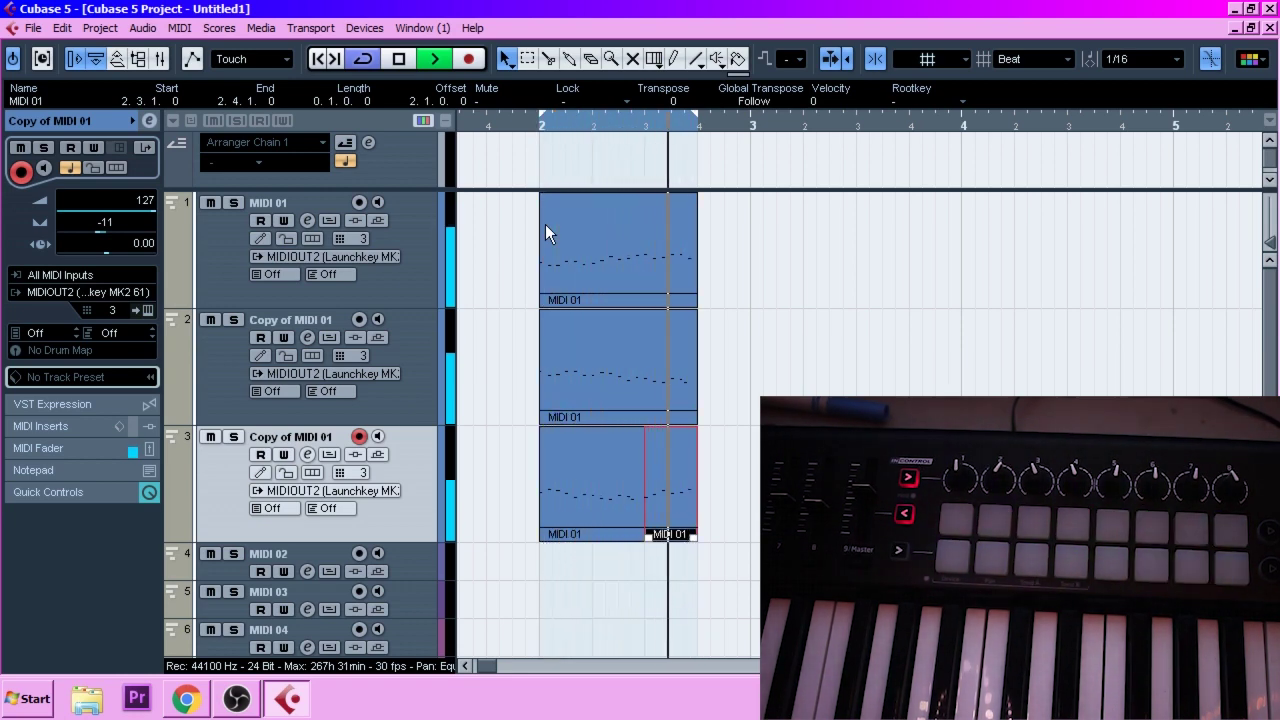
pyautogui.press('space')
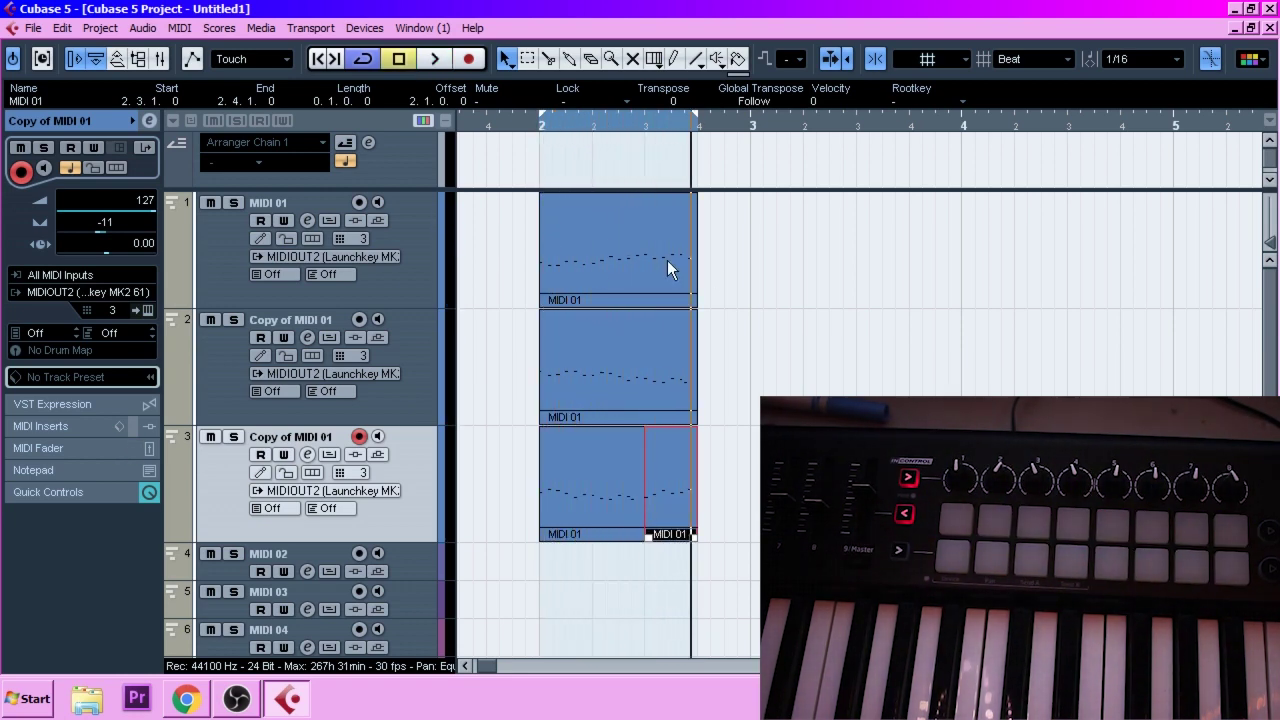
pyautogui.doubleClick(667, 260)
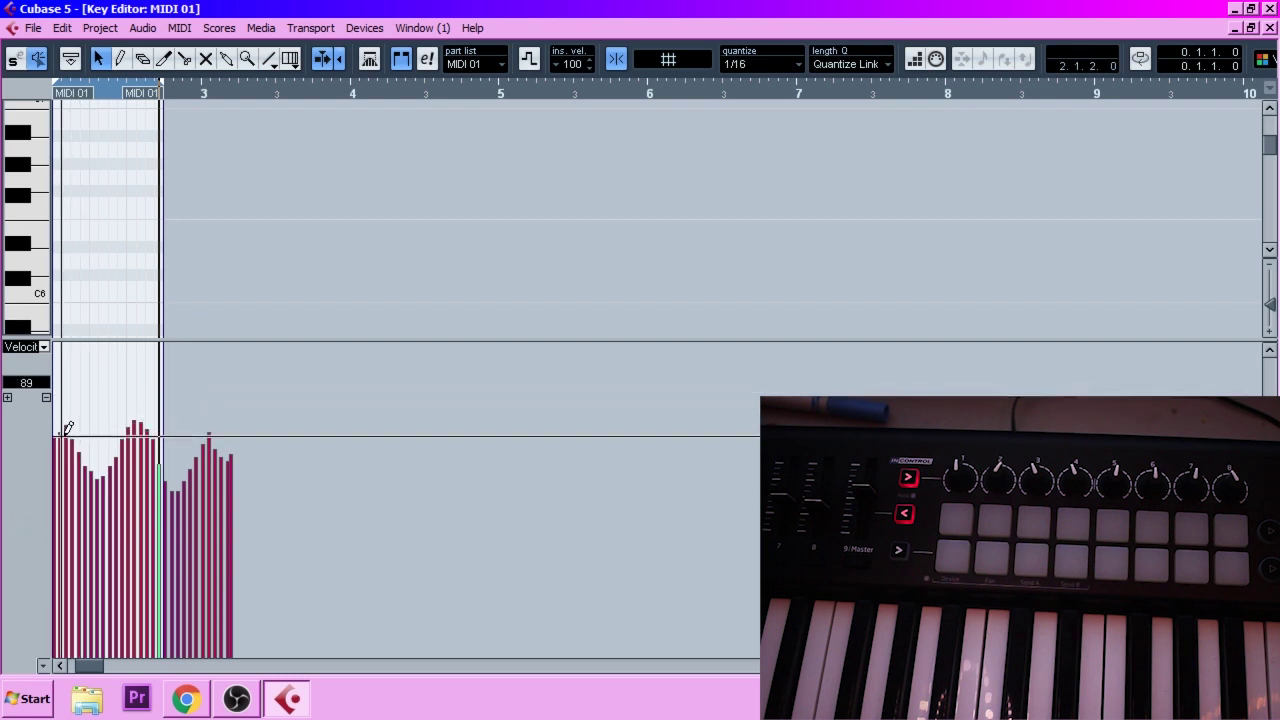
# - Draw one flat velocity level over MIDI 01's opening notes, then close the Key Editor
pyautogui.moveTo(68, 428); pyautogui.dragTo(180, 434)
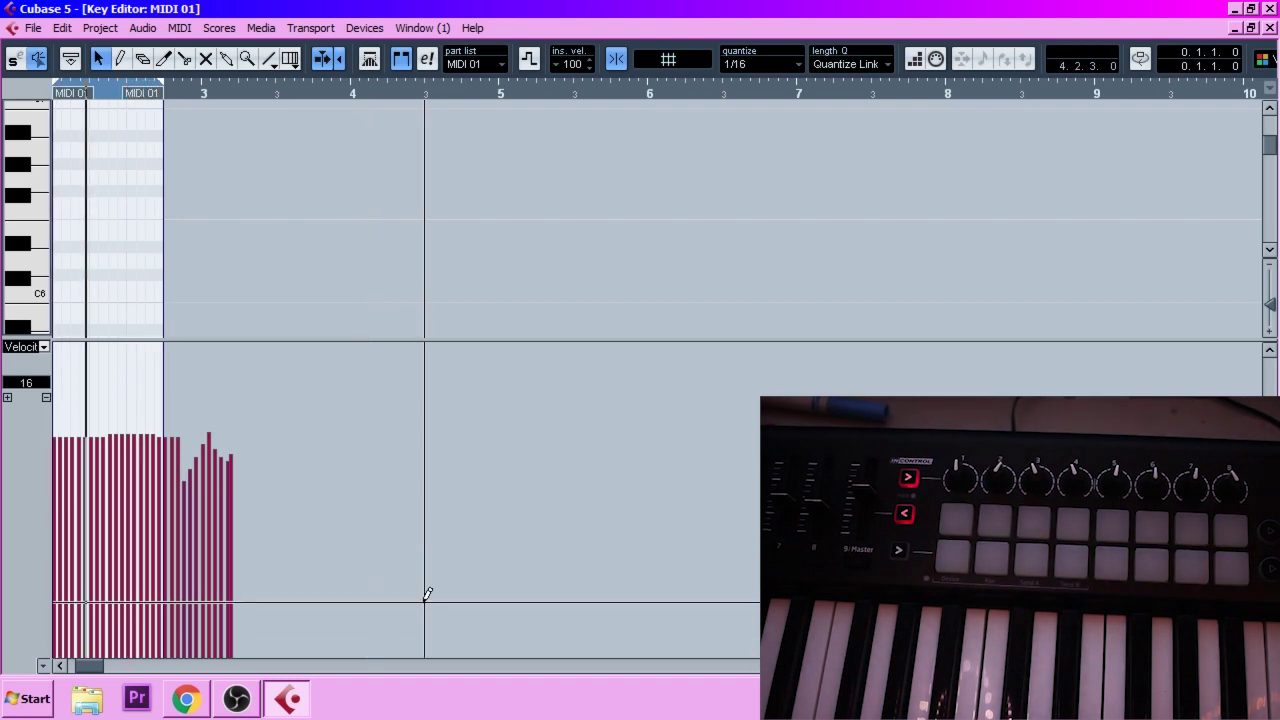
pyautogui.click(1270, 28)
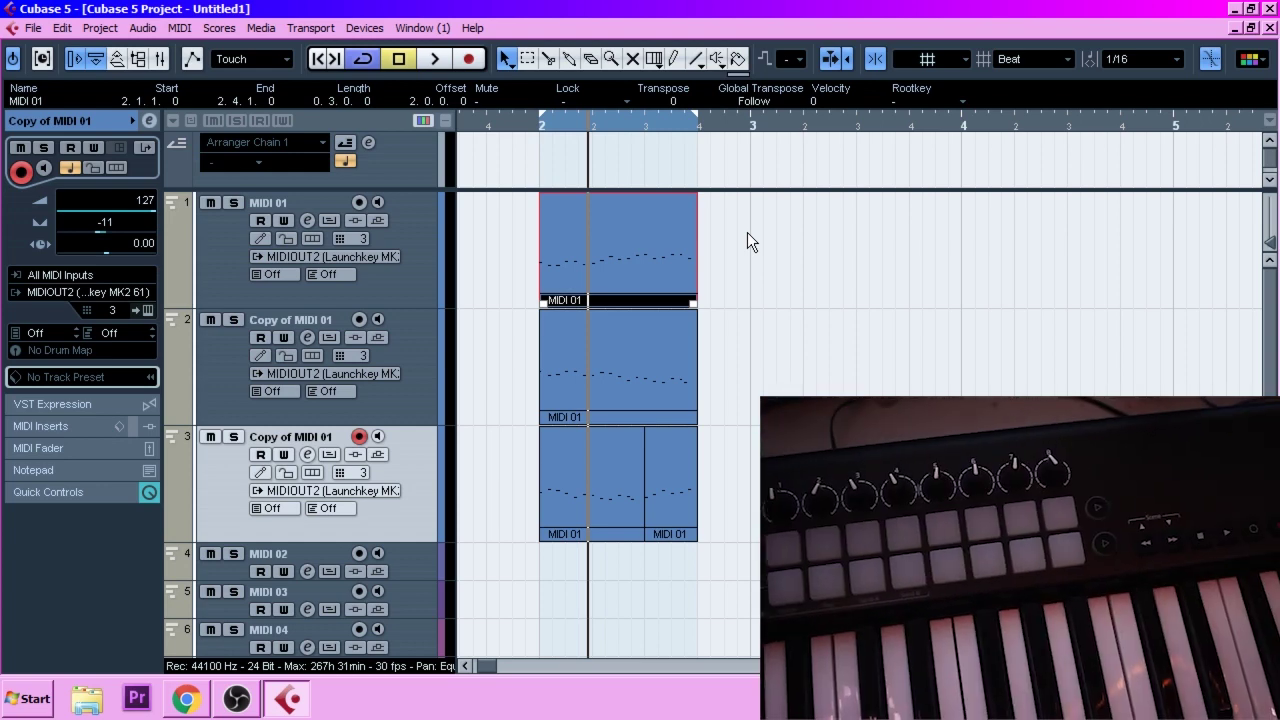
# - Play and stop the loop to hear the flattened velocities, then bring up the Devices menu
pyautogui.press('space')
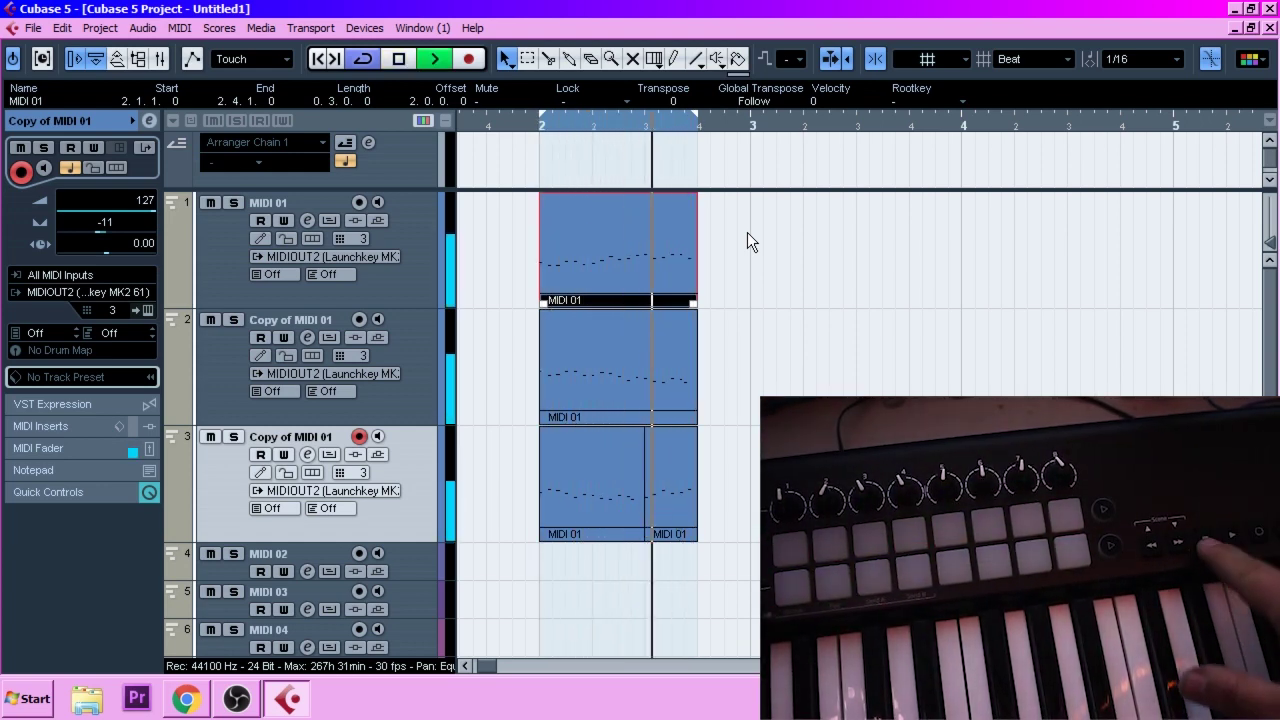
pyautogui.press('space')
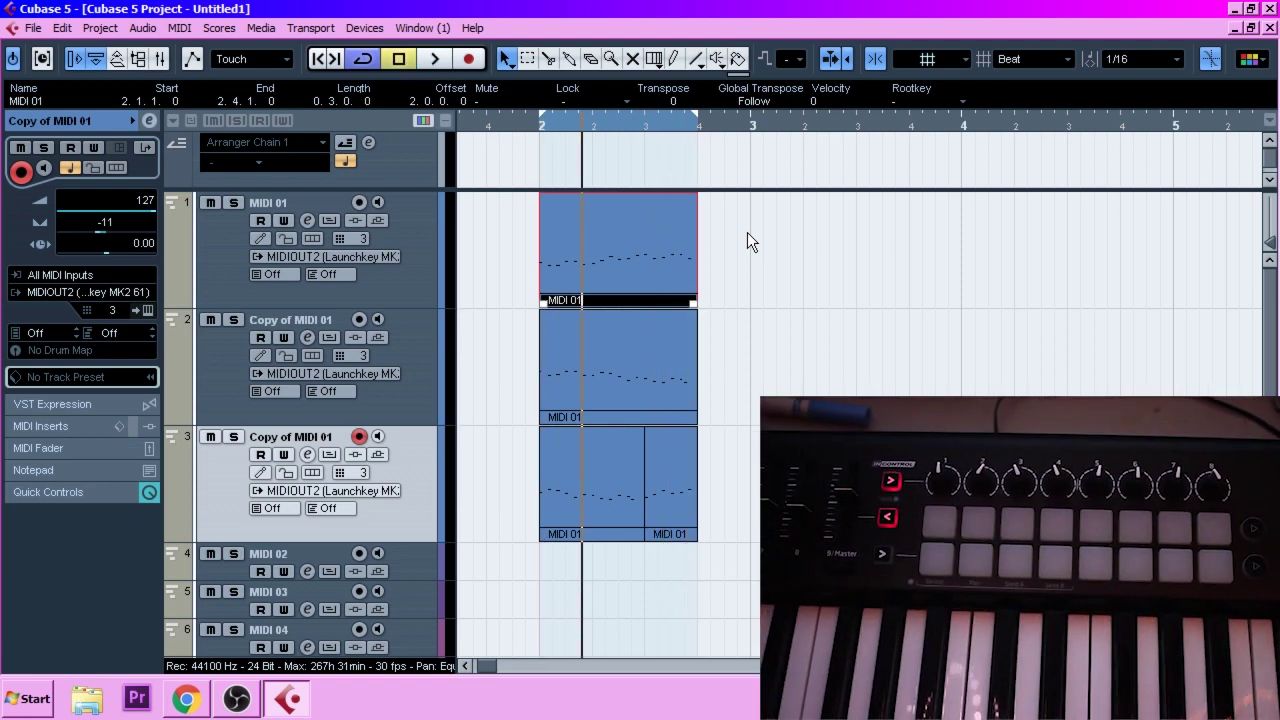
pyautogui.click(364, 29)
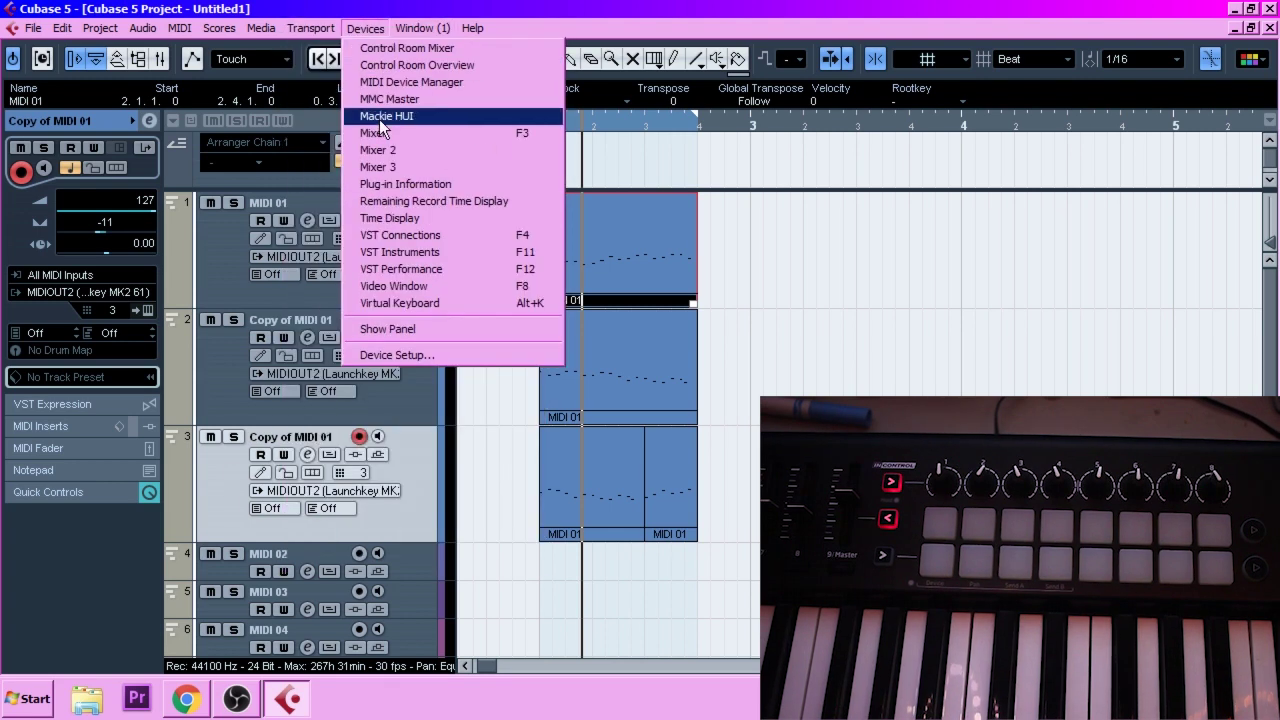
# - Load Moog Modular V 2 into VST Instrument slot 1 and create its MIDI track
pyautogui.click(400, 252)
pyautogui.click(720, 443)
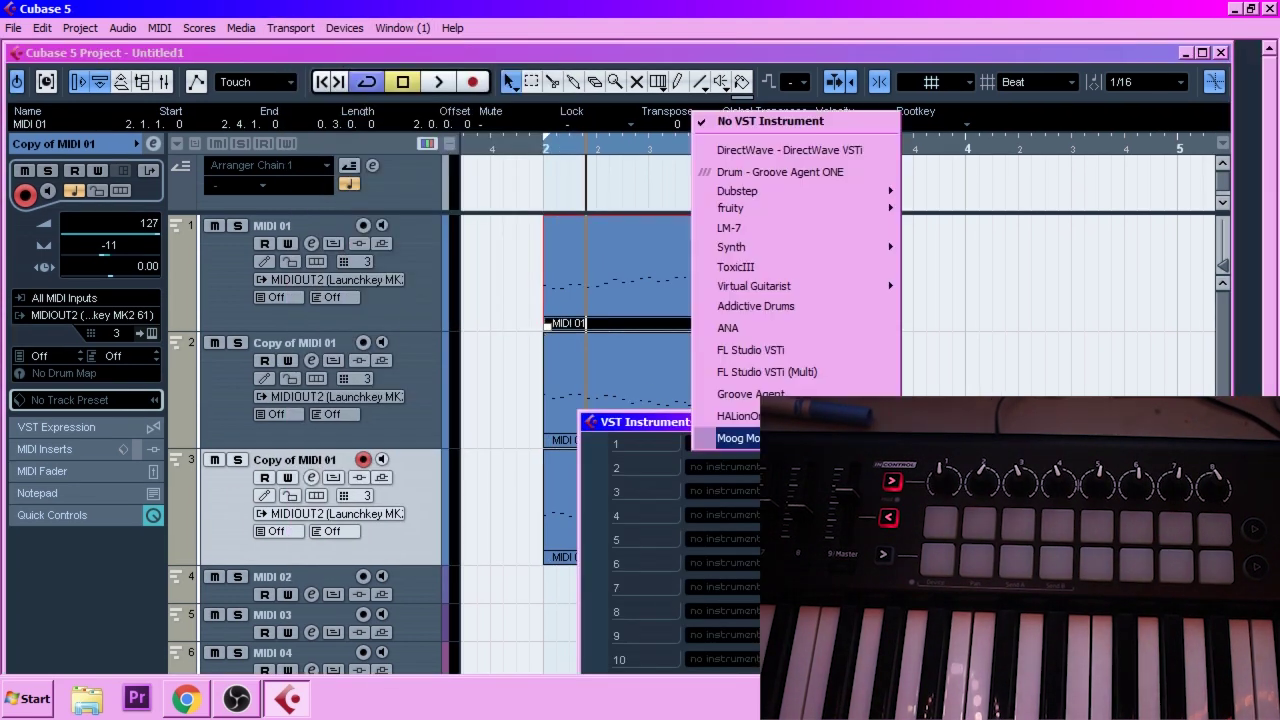
pyautogui.click(735, 437)
pyautogui.click(675, 412)
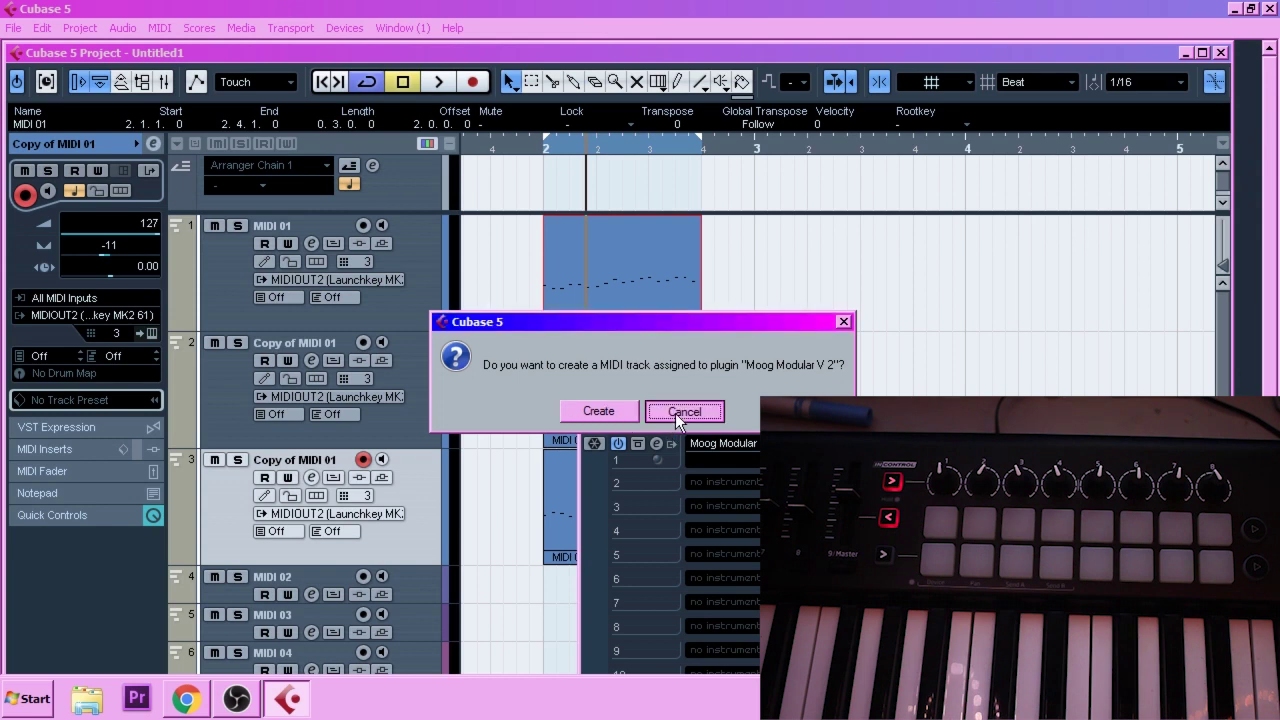
pyautogui.click(593, 412)
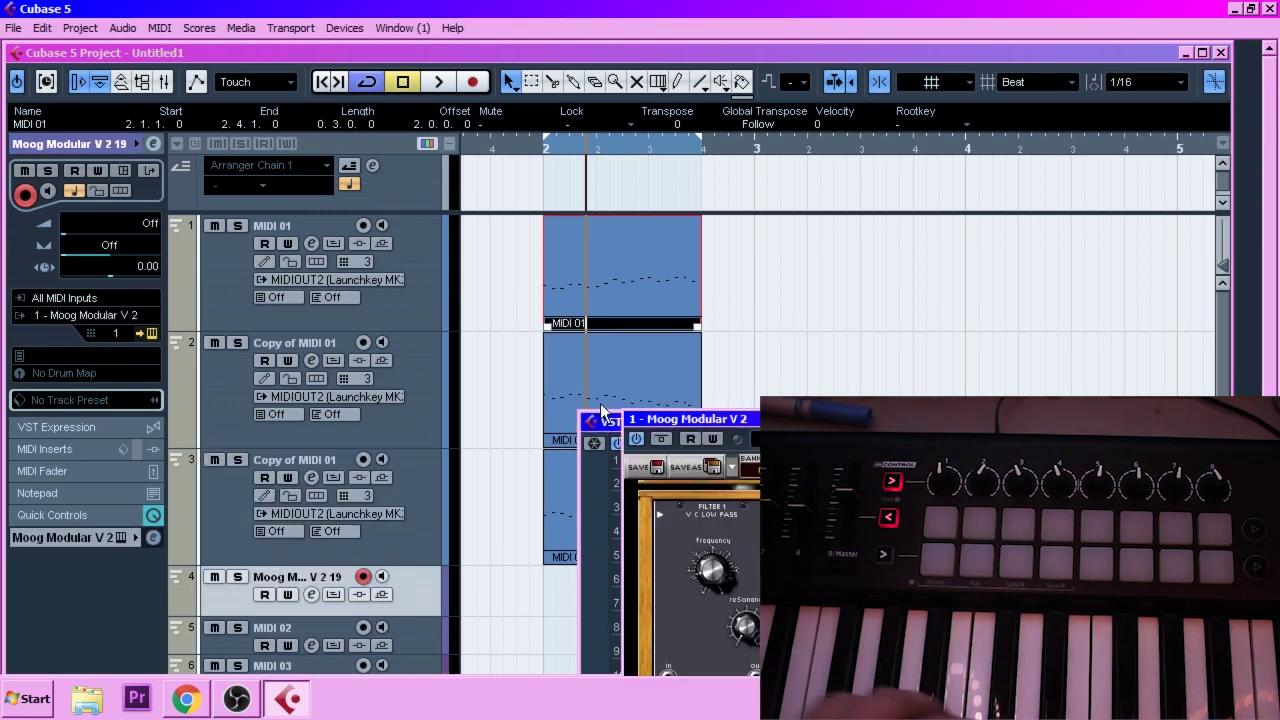
pyautogui.moveTo(747, 427); pyautogui.dragTo(662, 293)
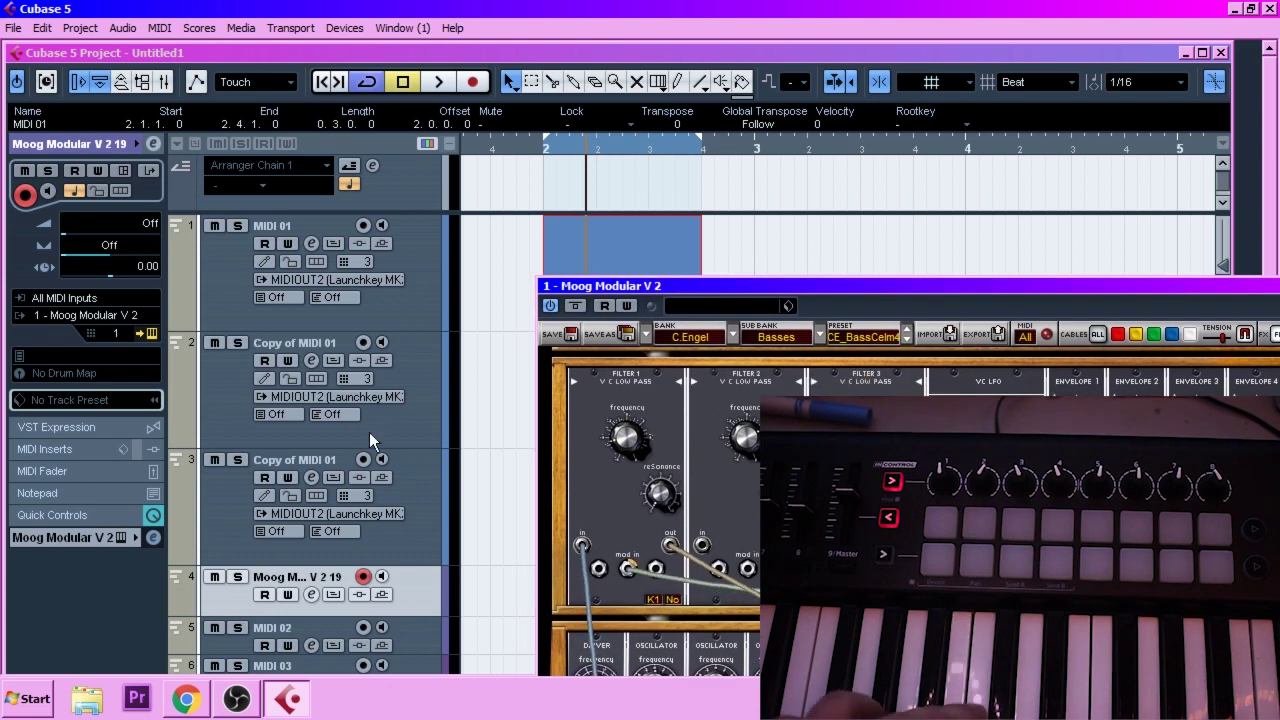
# - Record-enable MIDI 01 and Copy of MIDI 01, and play the loop to light the pads
pyautogui.click(363, 459)
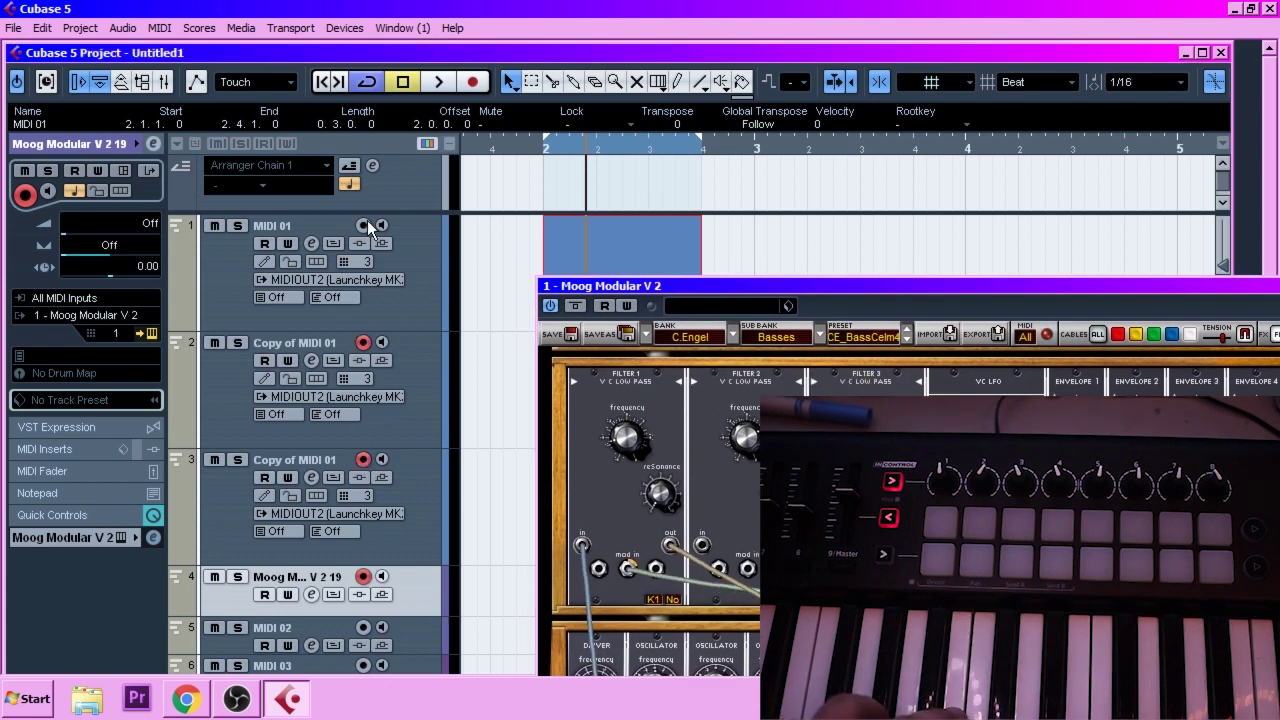
pyautogui.press('space')
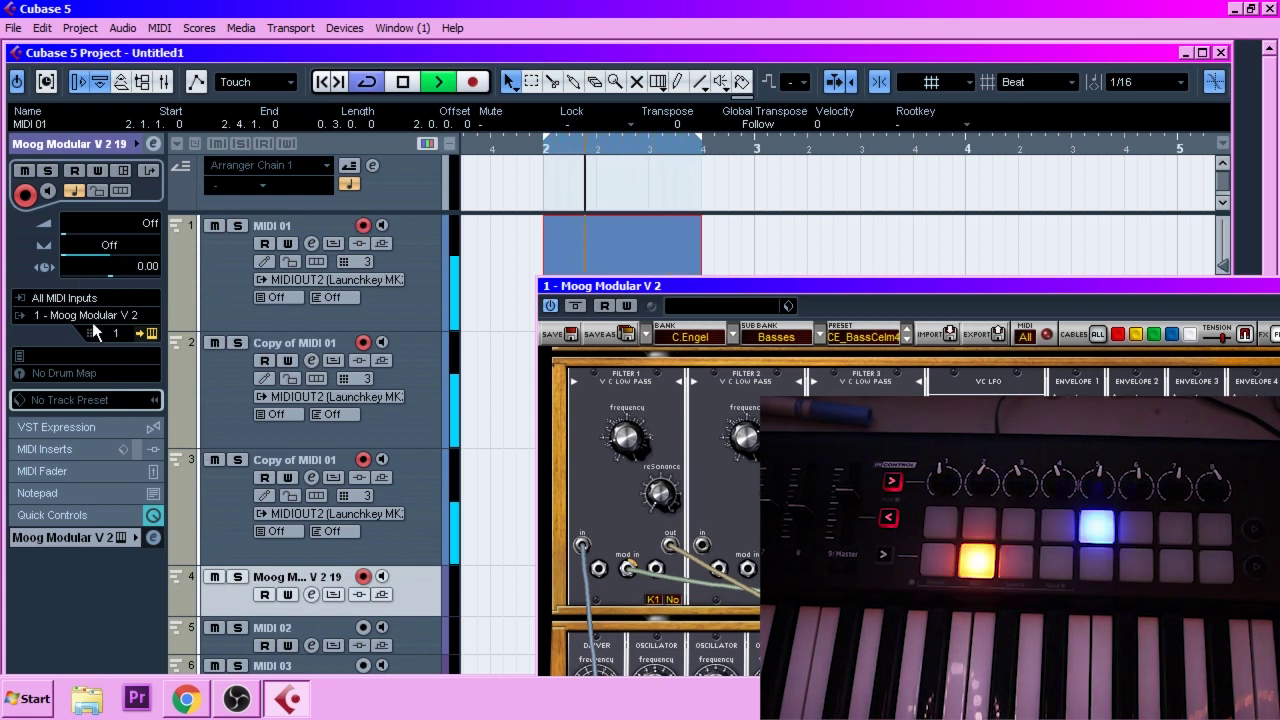
pyautogui.click(226, 499)
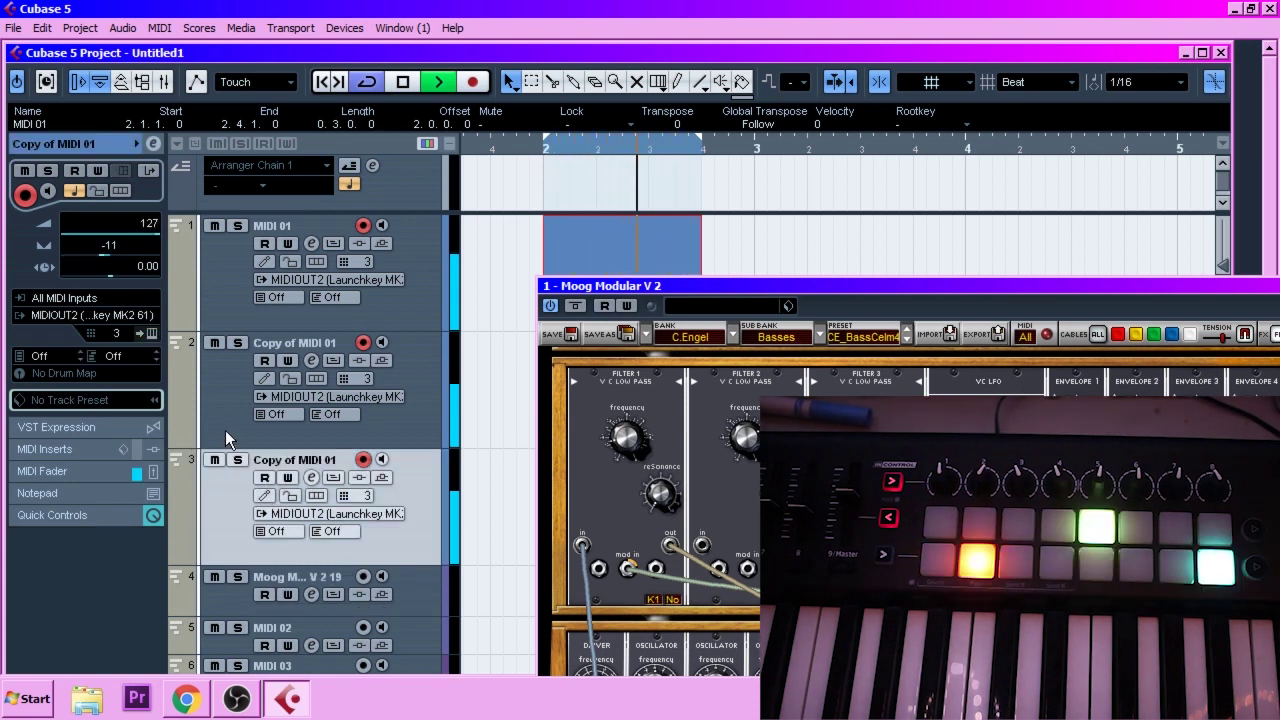
pyautogui.click(225, 430)
pyautogui.click(219, 306)
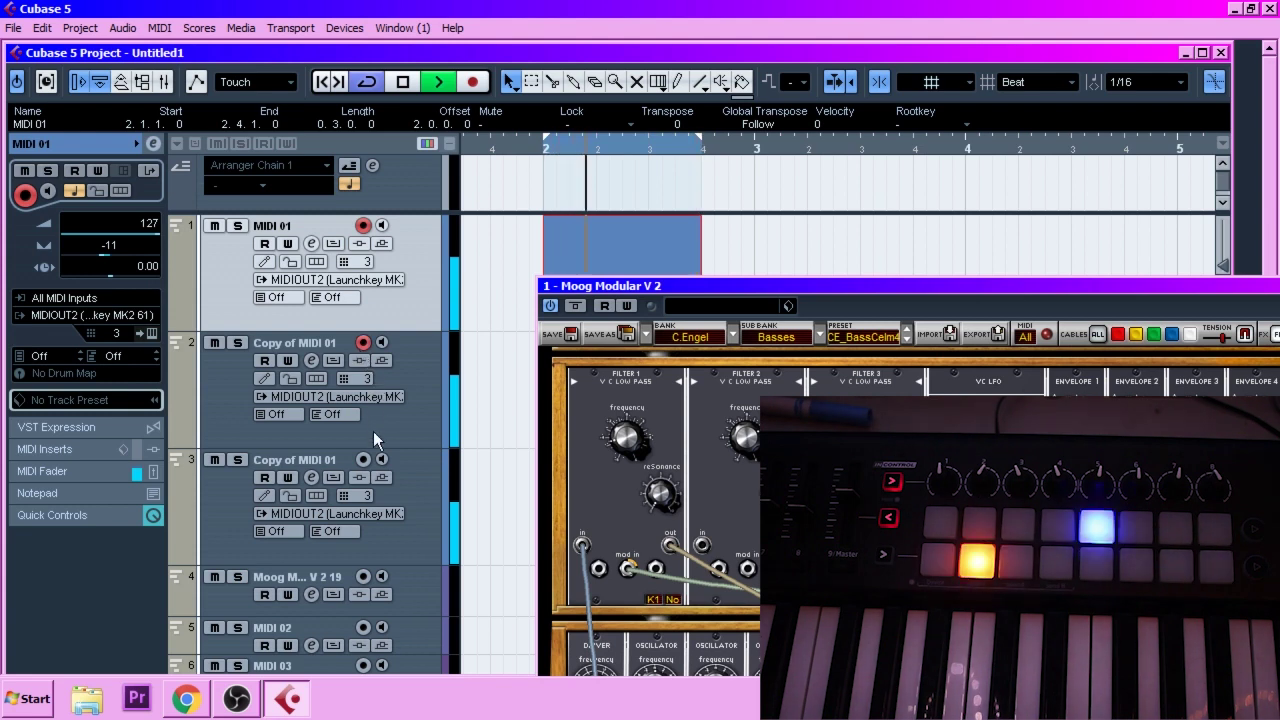
pyautogui.click(355, 463)
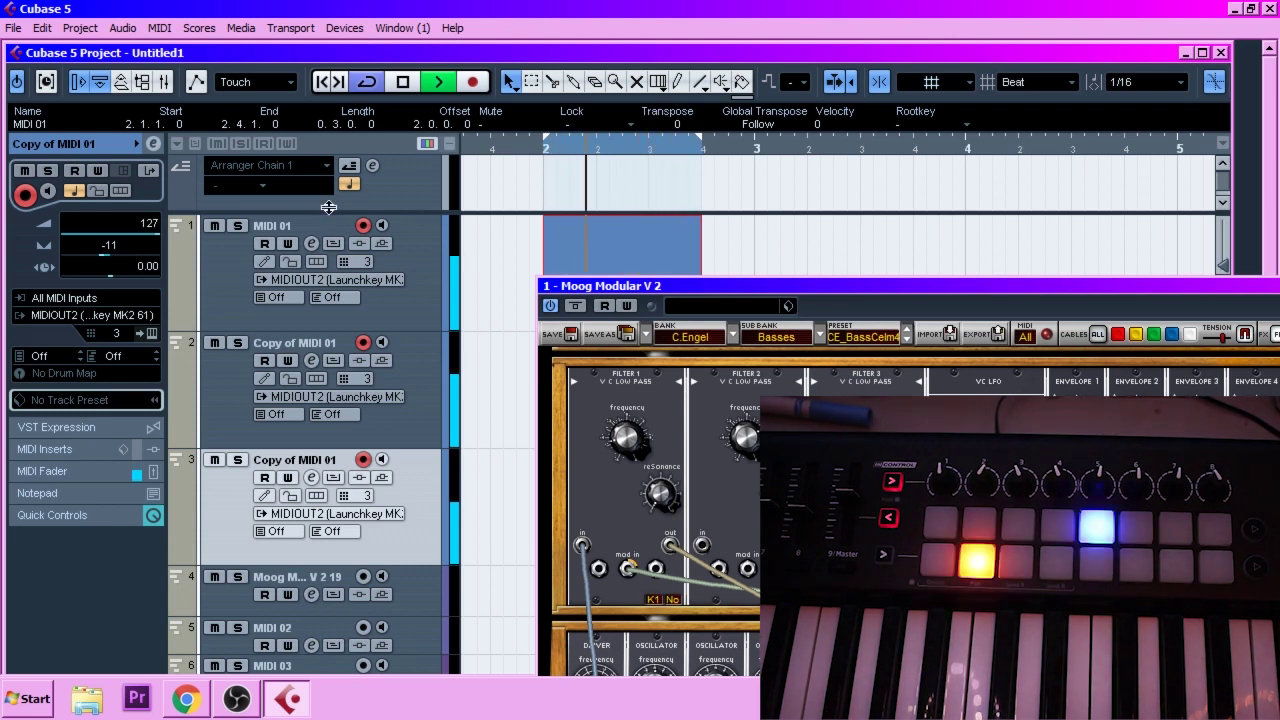
pyautogui.moveTo(747, 287); pyautogui.dragTo(1279, 355)
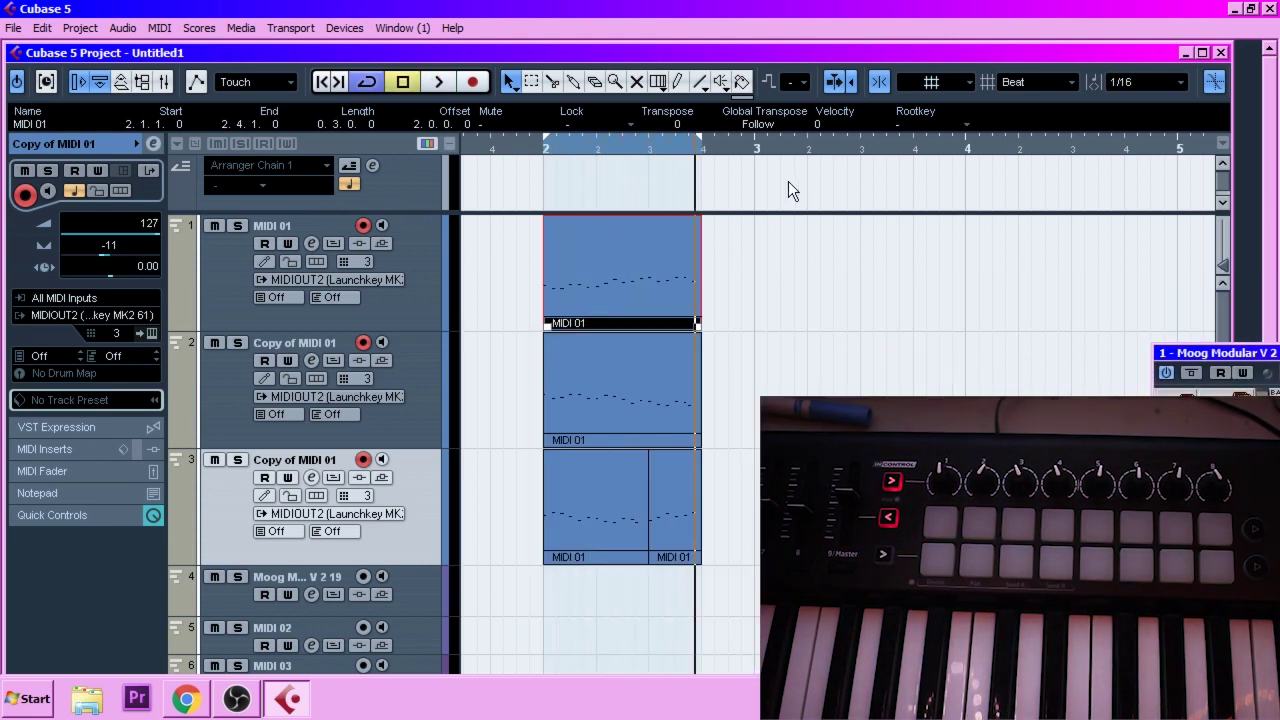
# - Copy the three bar-2 parts to the start of bar 3
pyautogui.moveTo(760, 265); pyautogui.dragTo(556, 645)
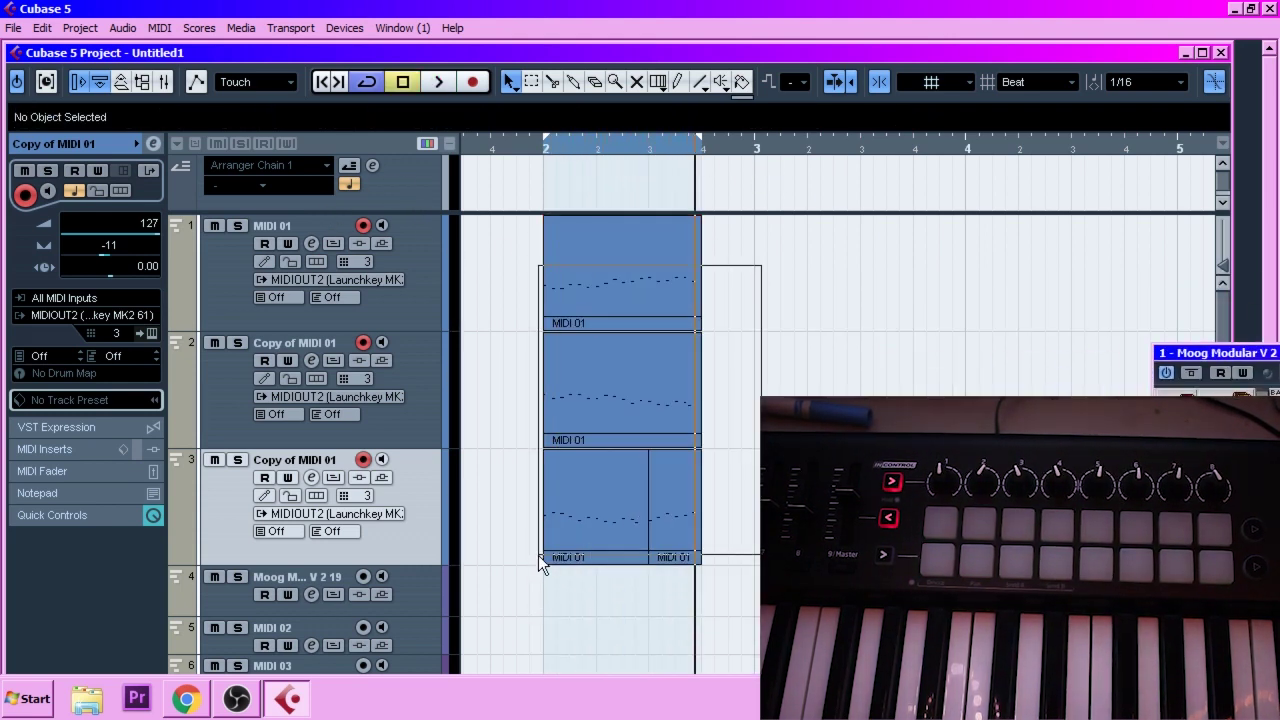
pyautogui.moveTo(538, 555); pyautogui.dragTo(710, 453)
pyautogui.moveTo(839, 270); pyautogui.dragTo(892, 272)
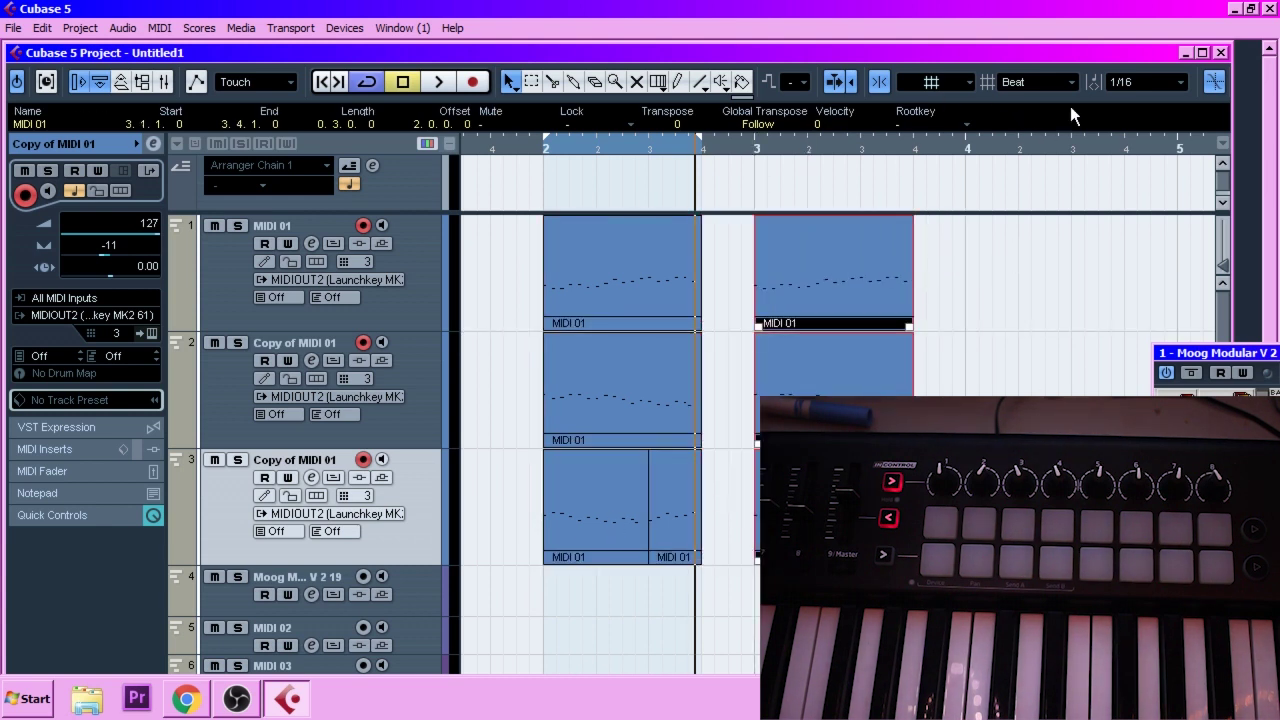
# - Maximize the project window and colour the copied parts yellow (Color 4)
pyautogui.doubleClick(1136, 52)
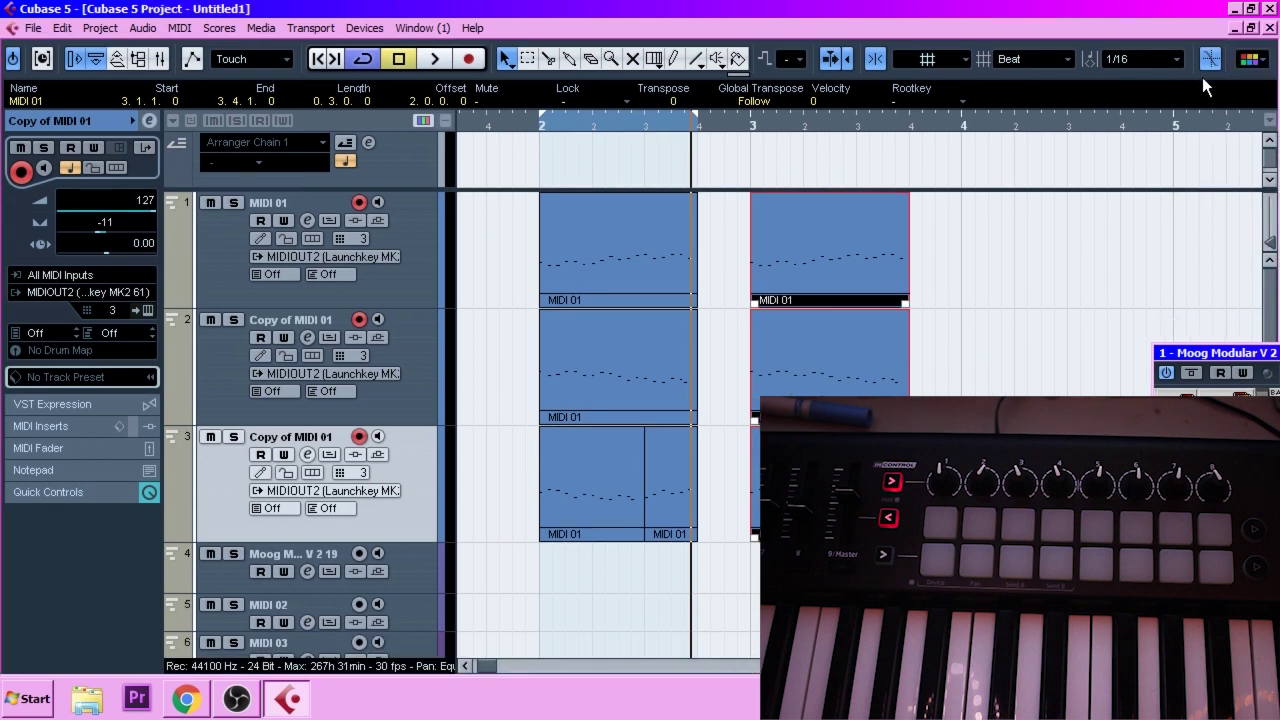
pyautogui.click(1248, 60)
pyautogui.click(1217, 157)
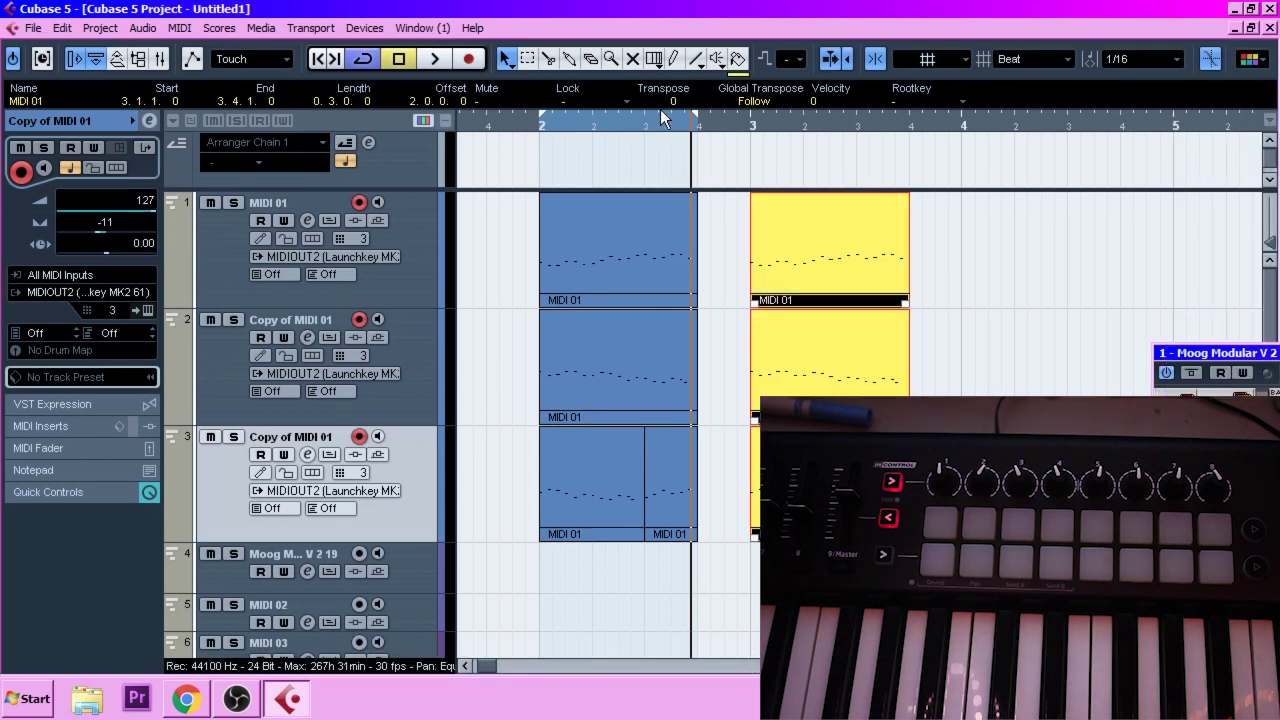
# - Move the loop range to bars 3–4 and play the new yellow section
pyautogui.moveTo(661, 113); pyautogui.dragTo(880, 125)
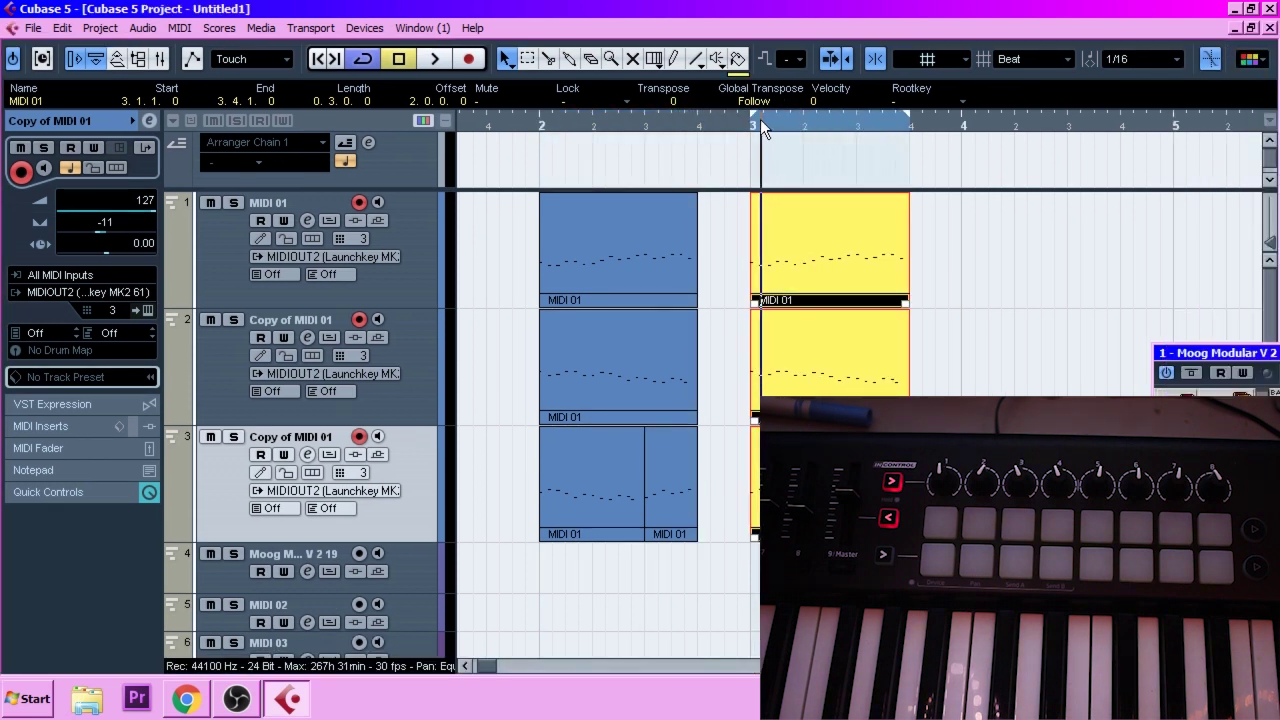
pyautogui.press('space')
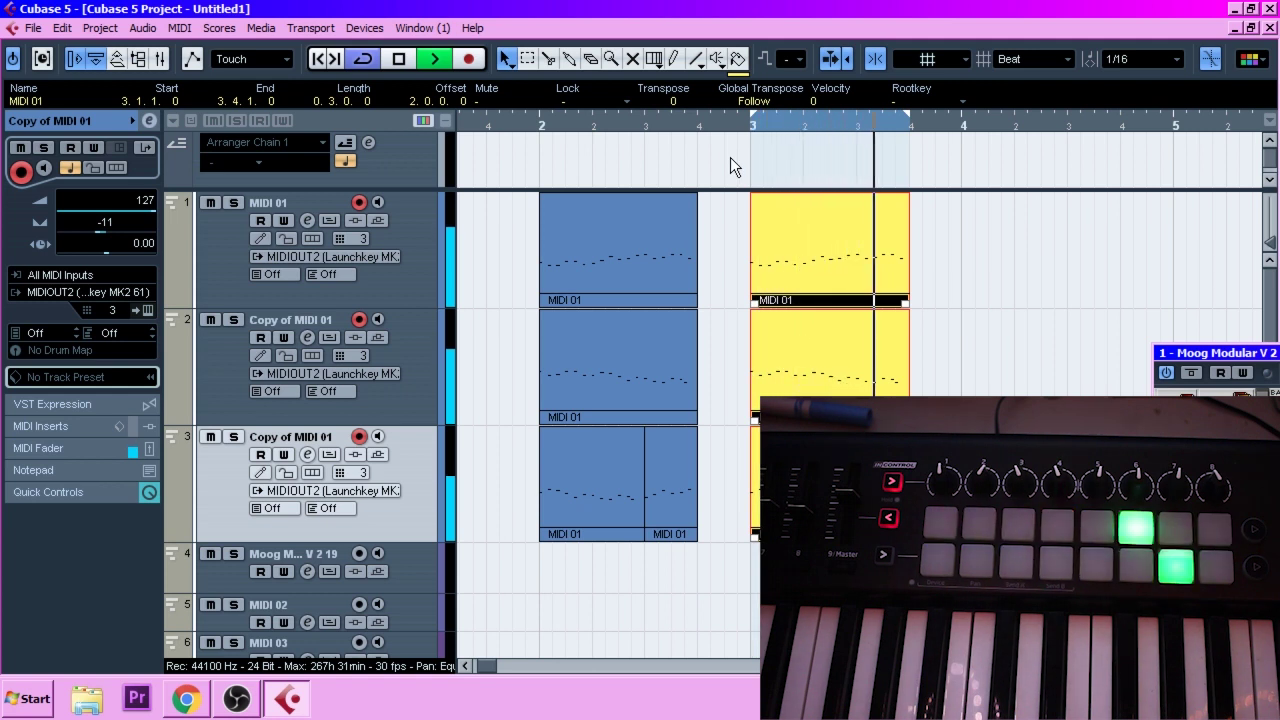
pyautogui.press('space')
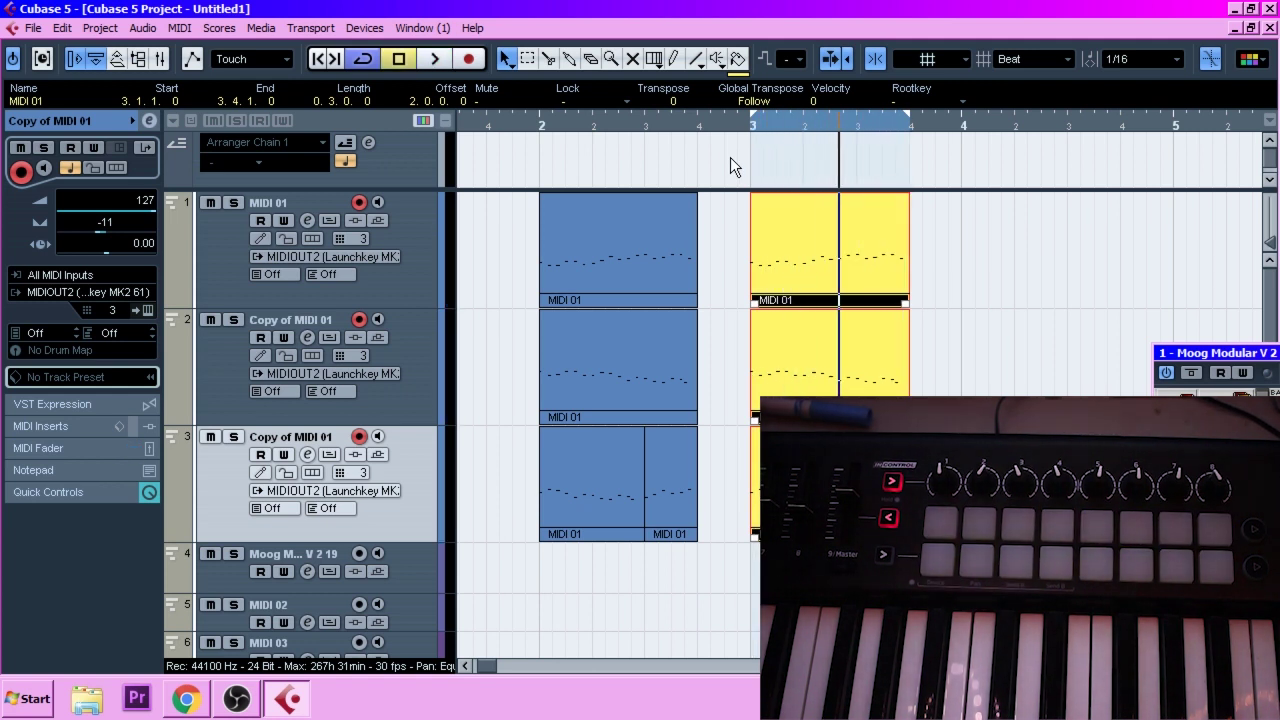